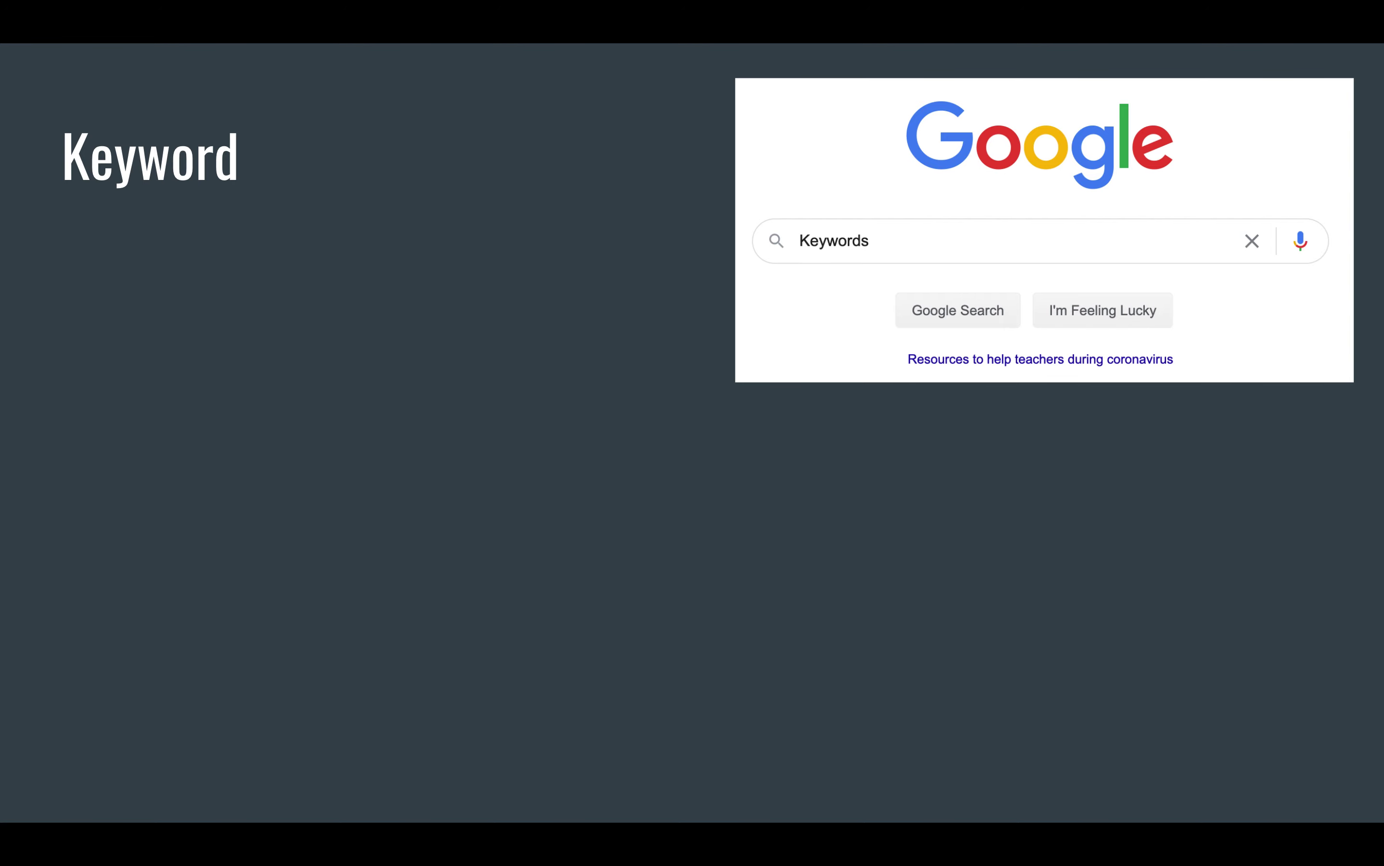
Reveal the first bullet on the Keyword slide, Term: Chinese Exclusion Act
key("Right")
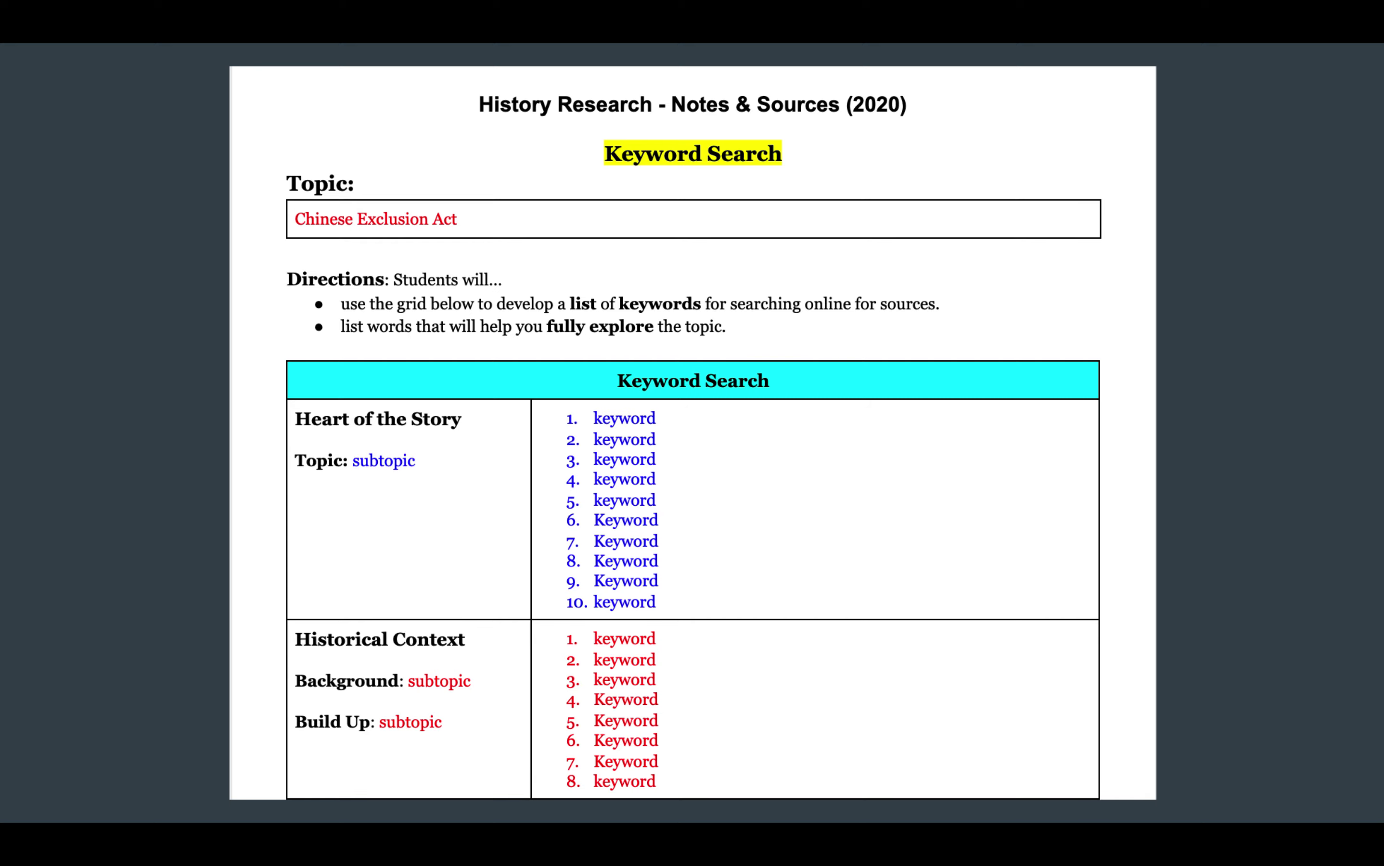
Leave full-screen presentation mode after the keyword search worksheet slide
key("Escape")
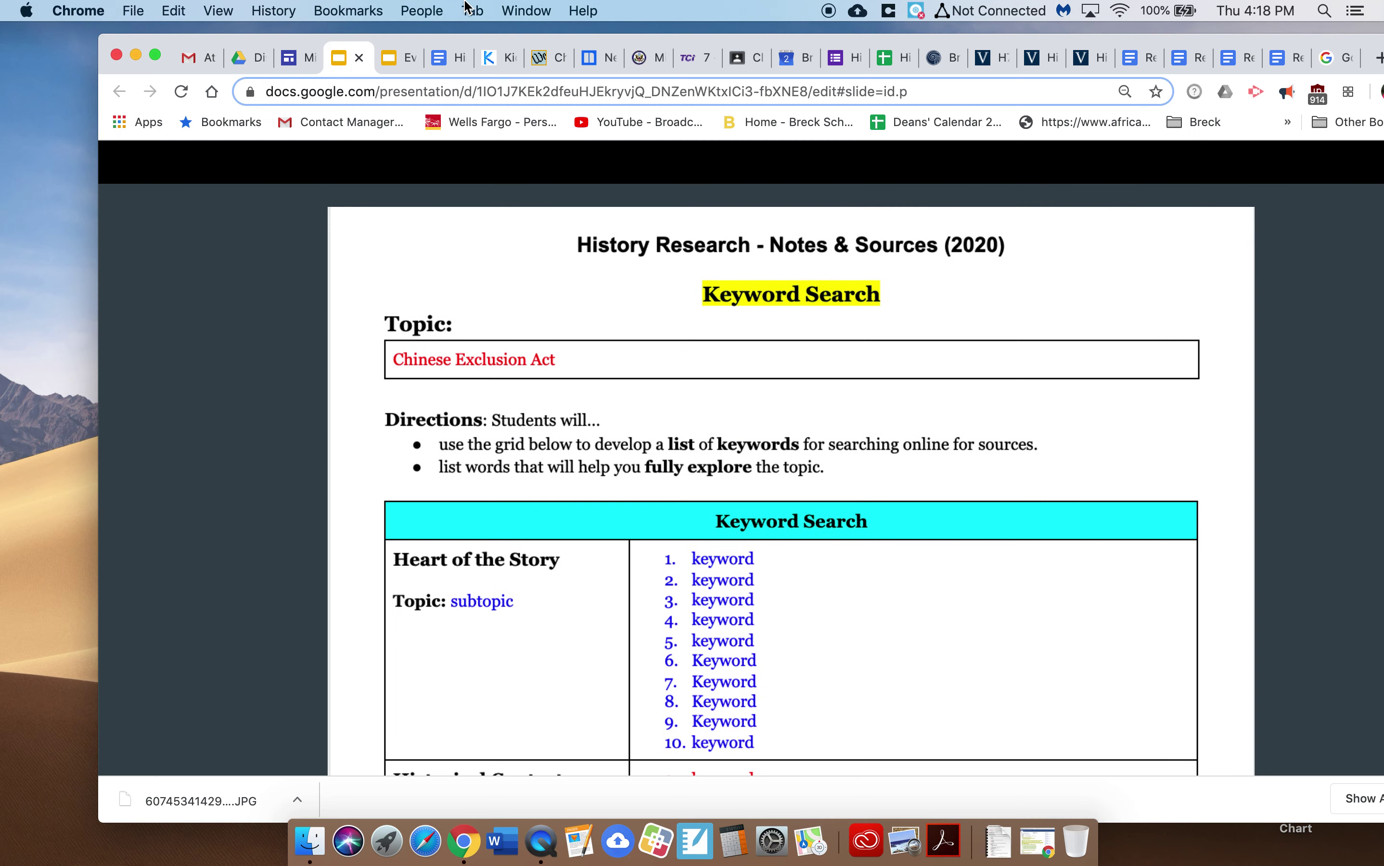
In the History Research worksheet, change item 1's placeholder keyword to 'Chinese exclusion Act'
left_click(438, 57)
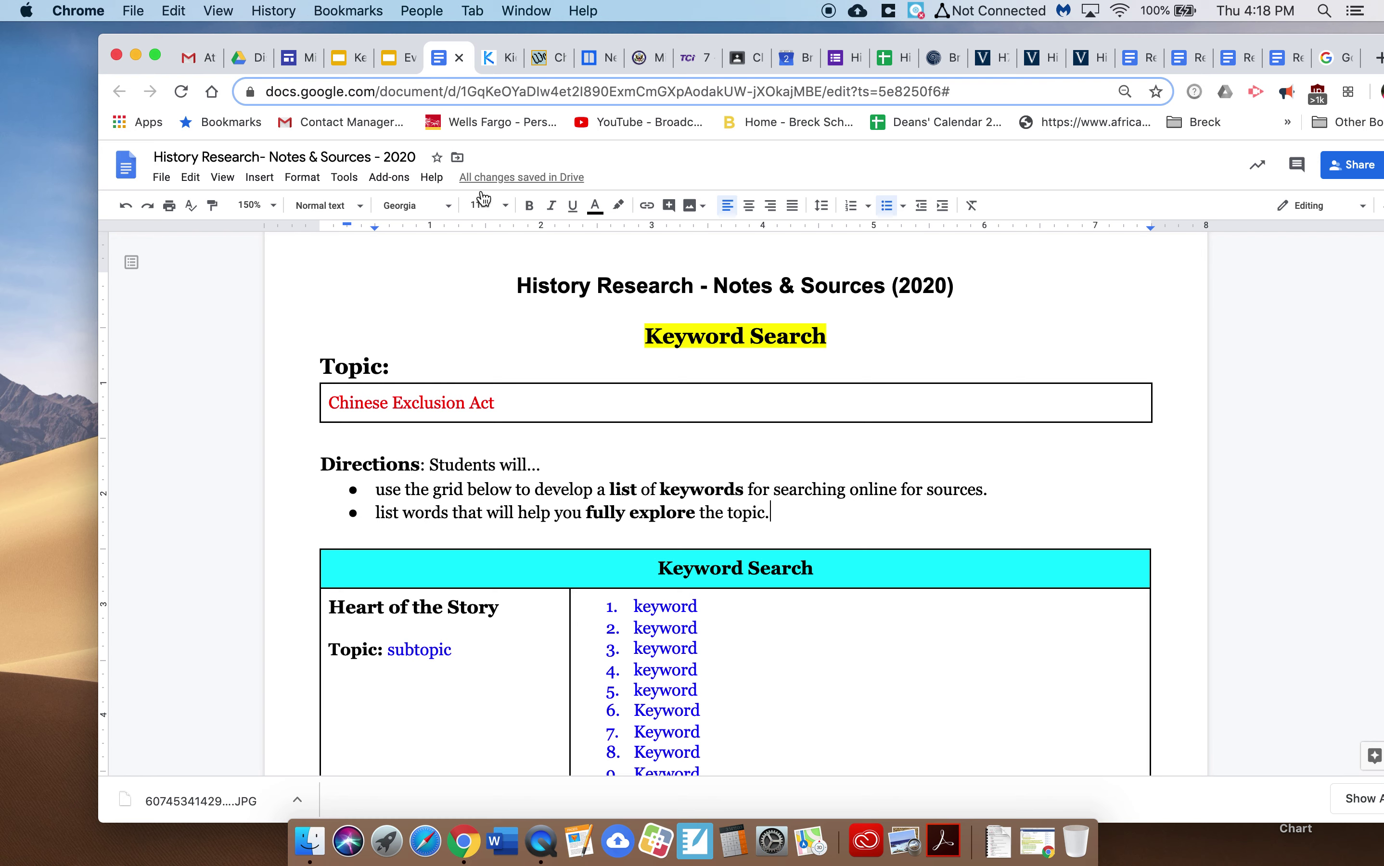
scroll(622, 452, "down", 2)
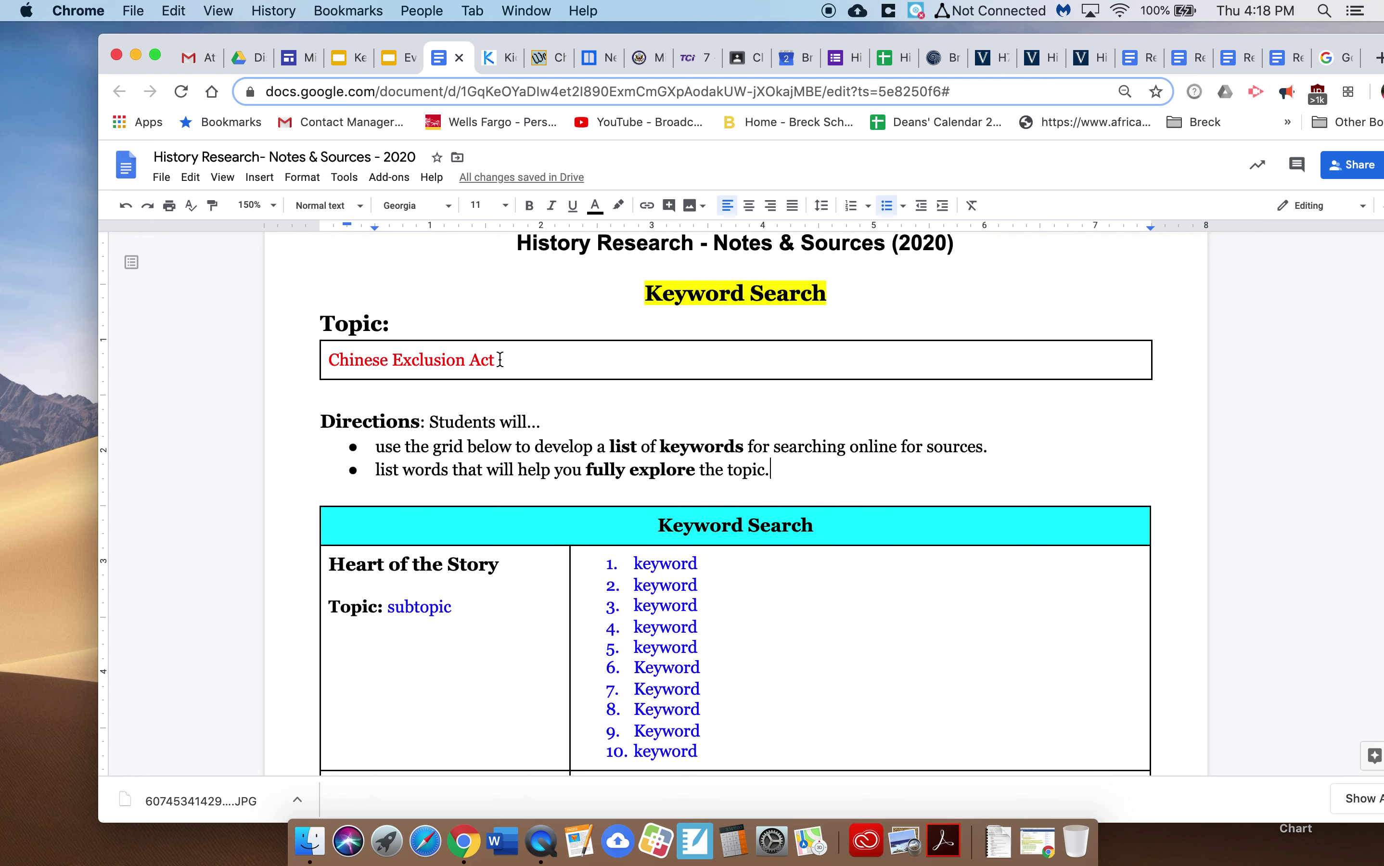
left_click(378, 359)
triple_click(379, 359)
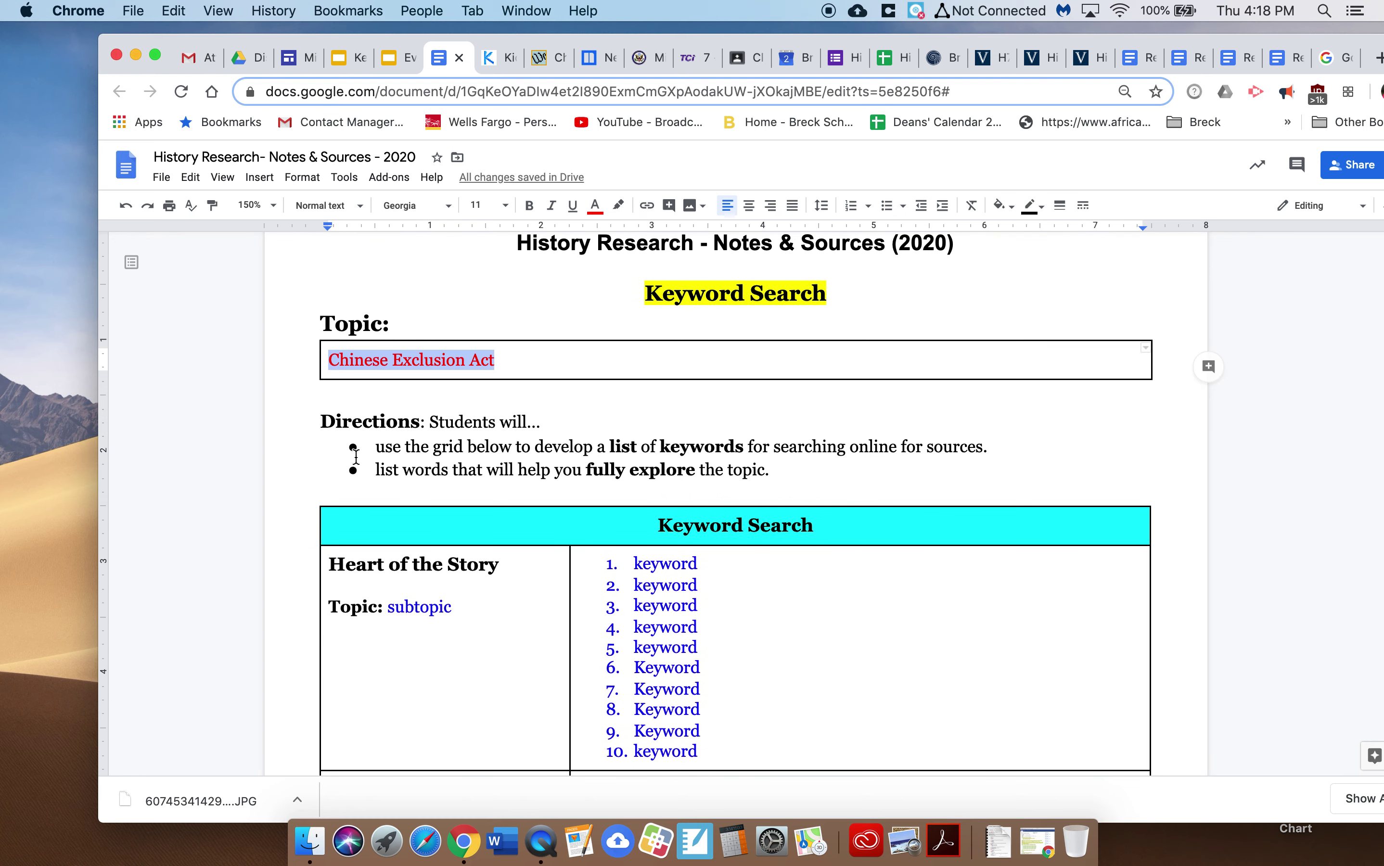
left_click(711, 566)
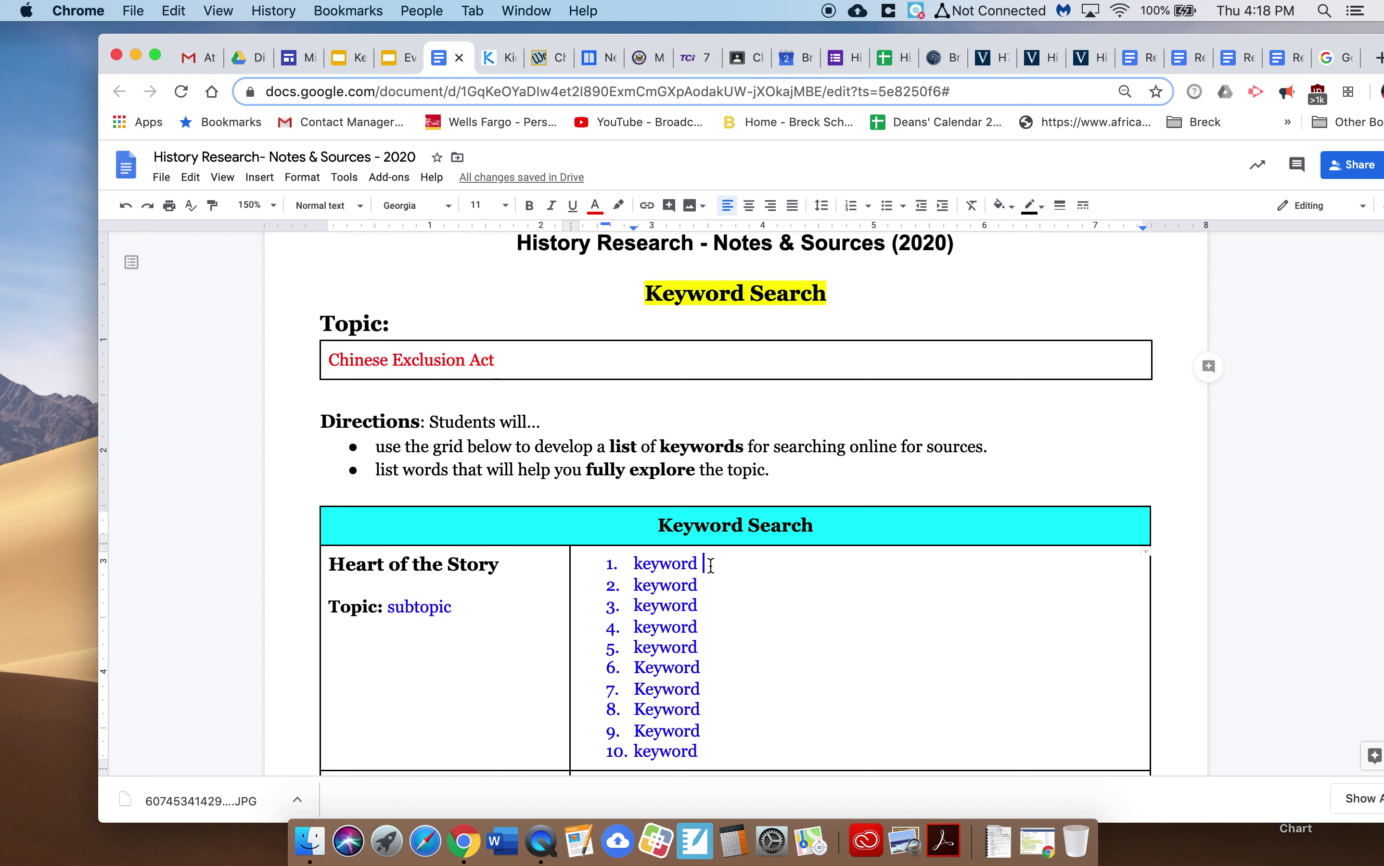
key("BackSpace")
key("BackSpace")
key("BackSpace")
key("BackSpace")
key("BackSpace")
key("BackSpace")
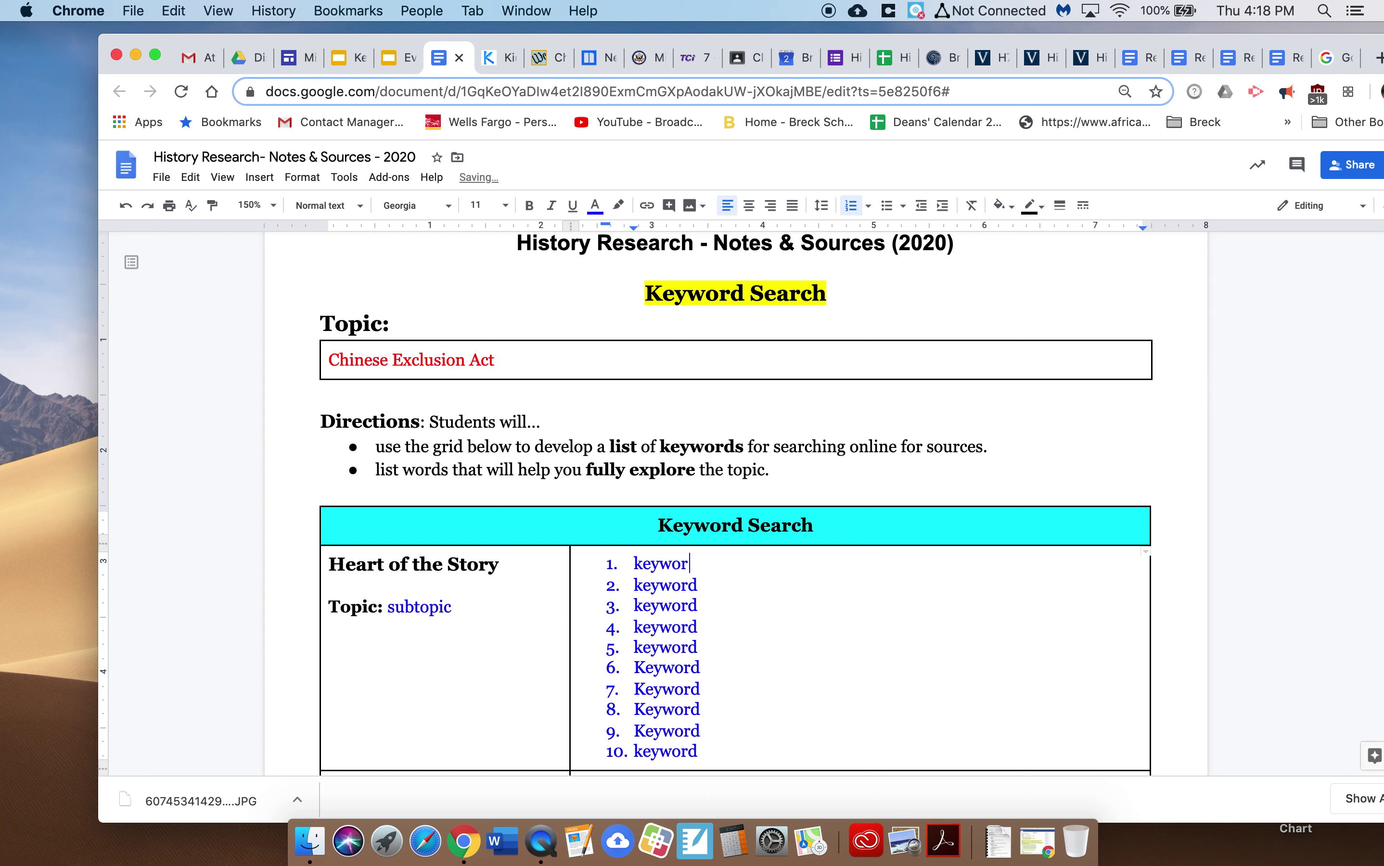
key("BackSpace")
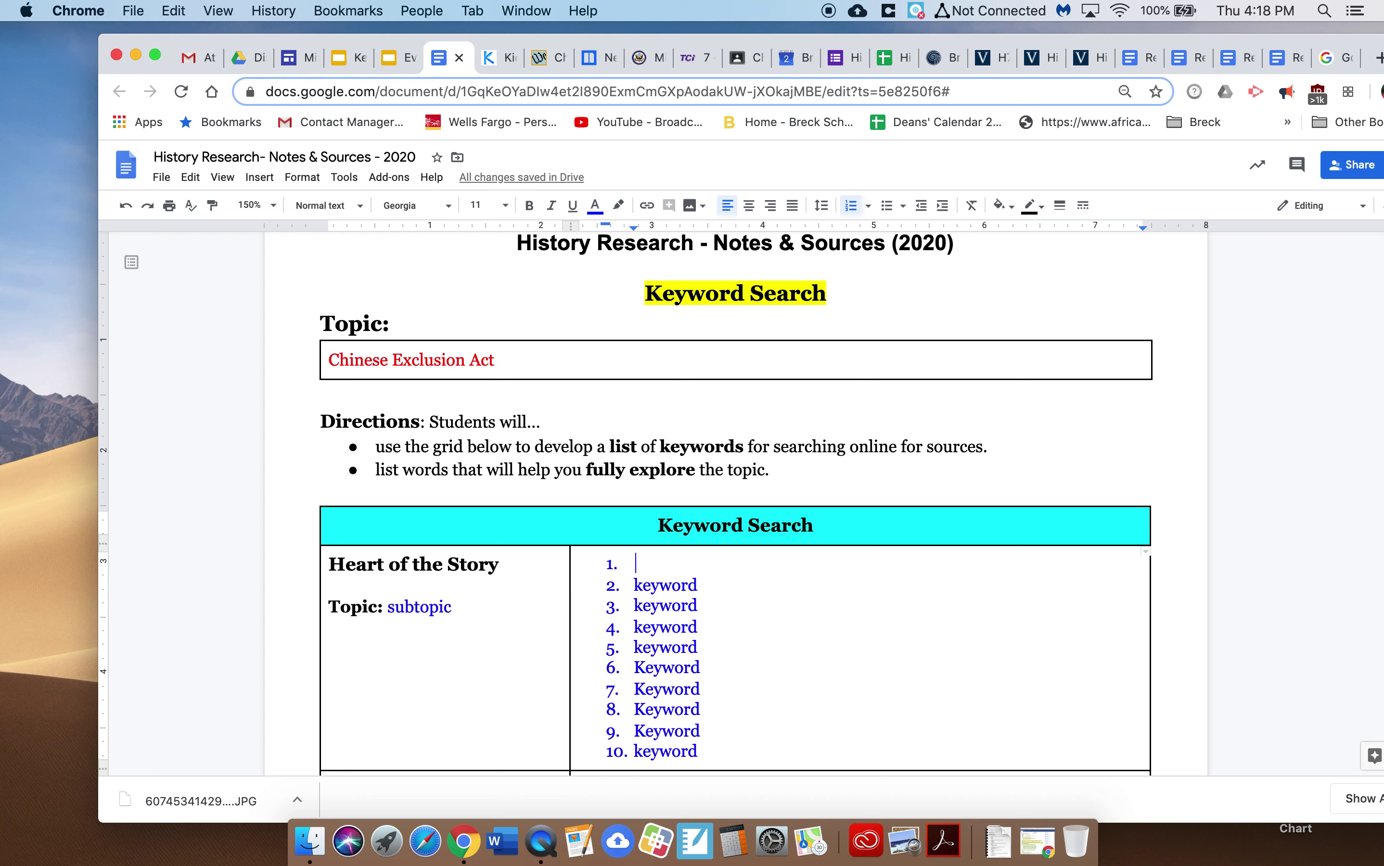
type("chines")
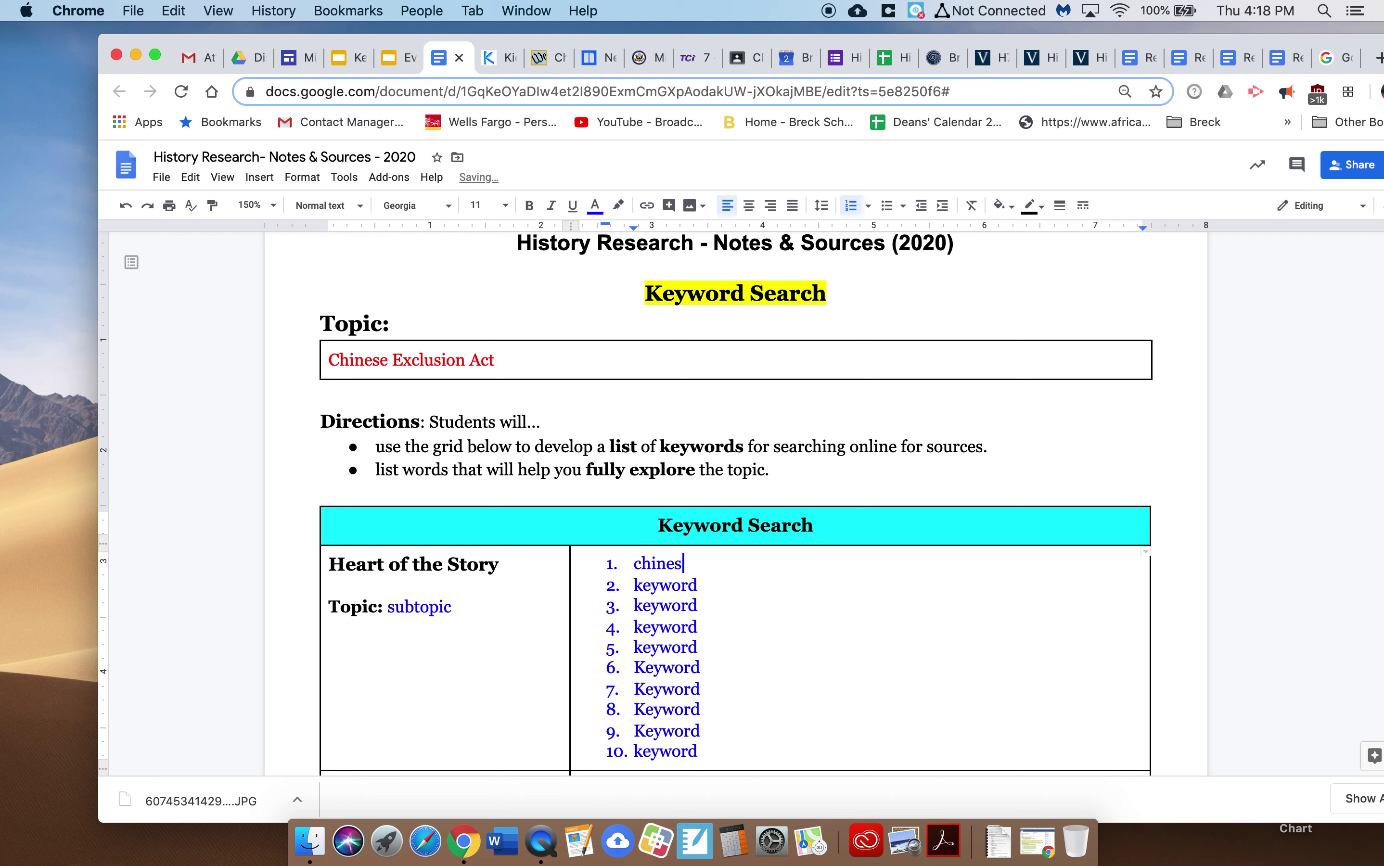
type("e exclusio")
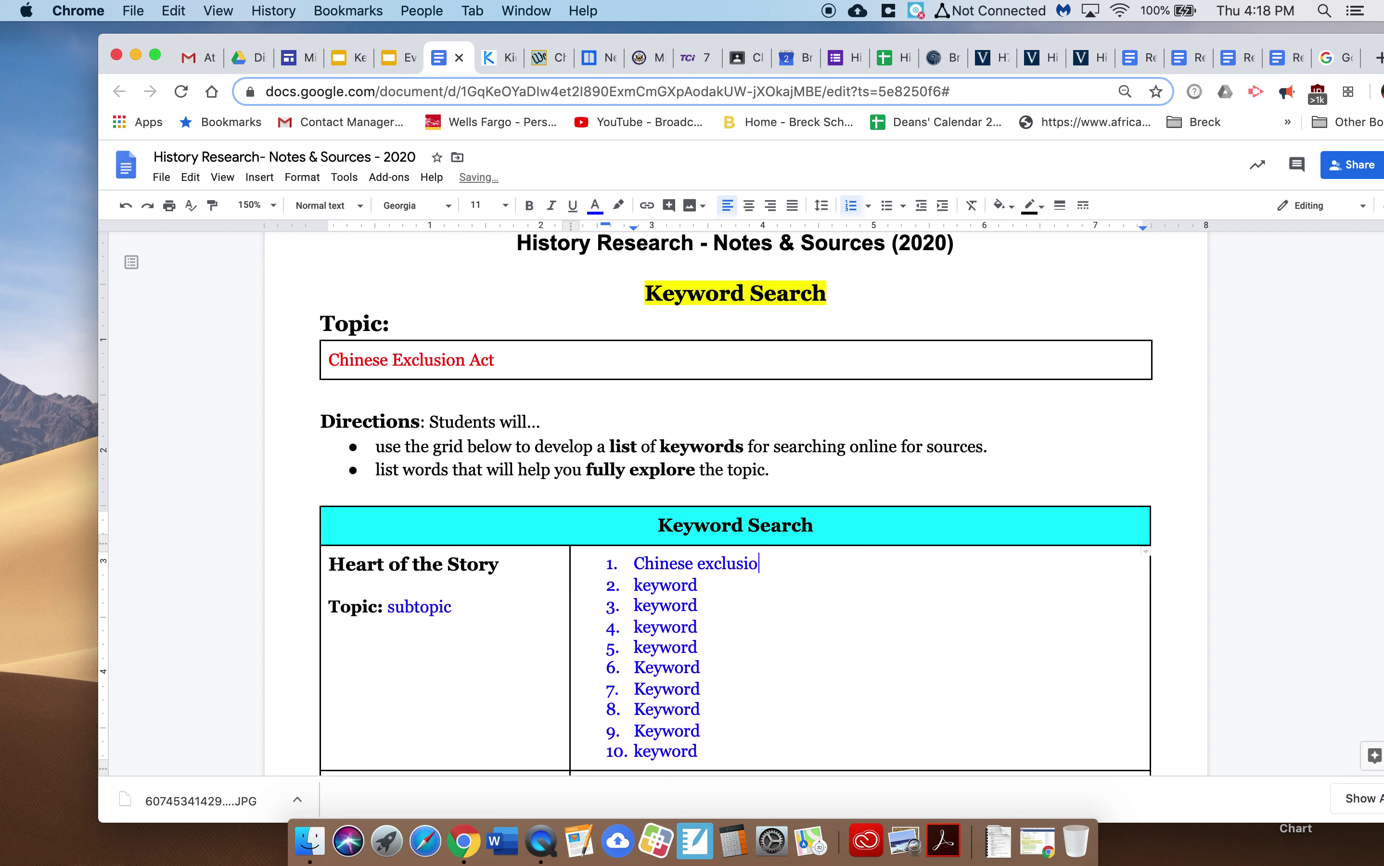
type("n")
left_click_drag(703, 586, 636, 587)
left_click(772, 564)
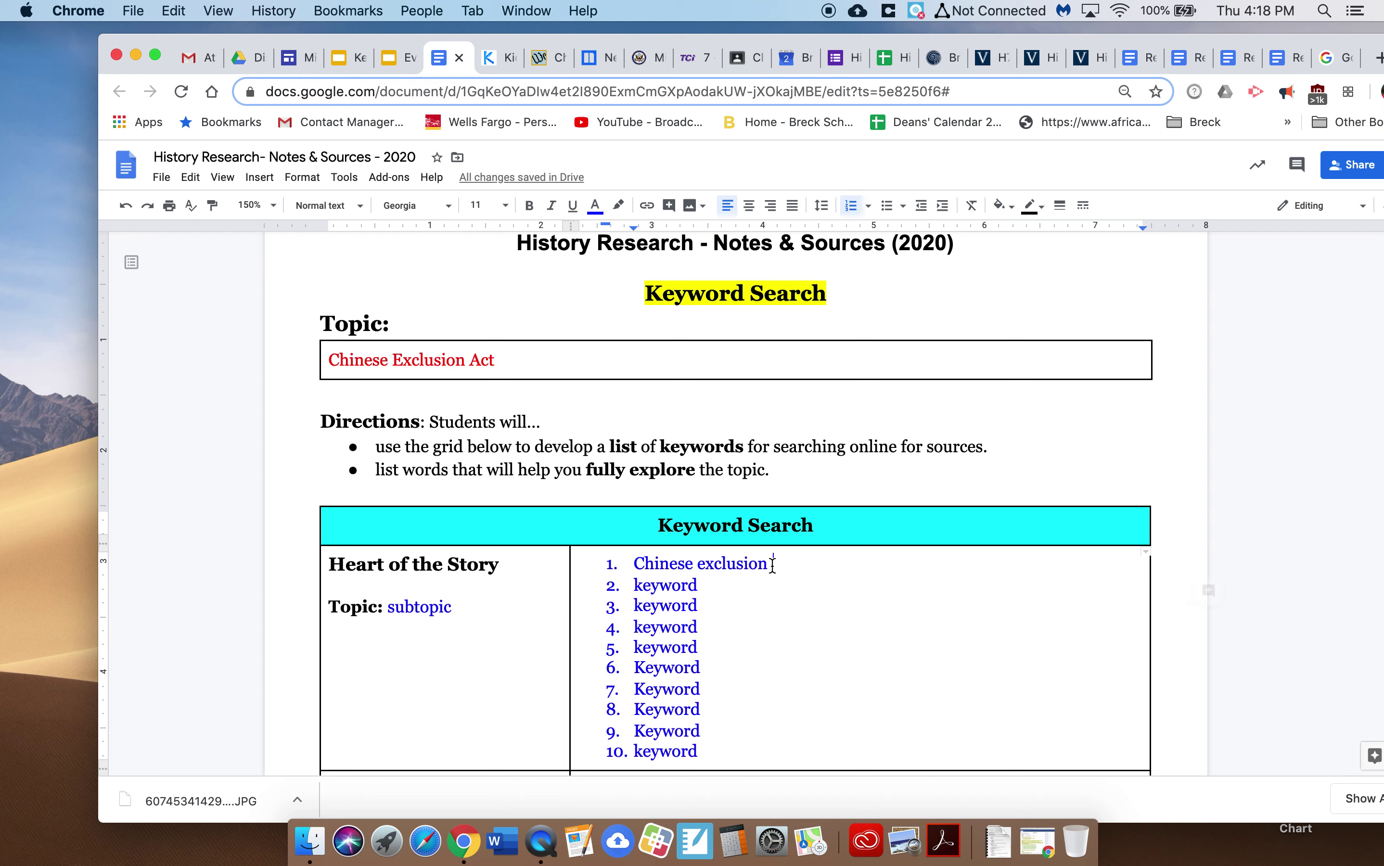
type("Act")
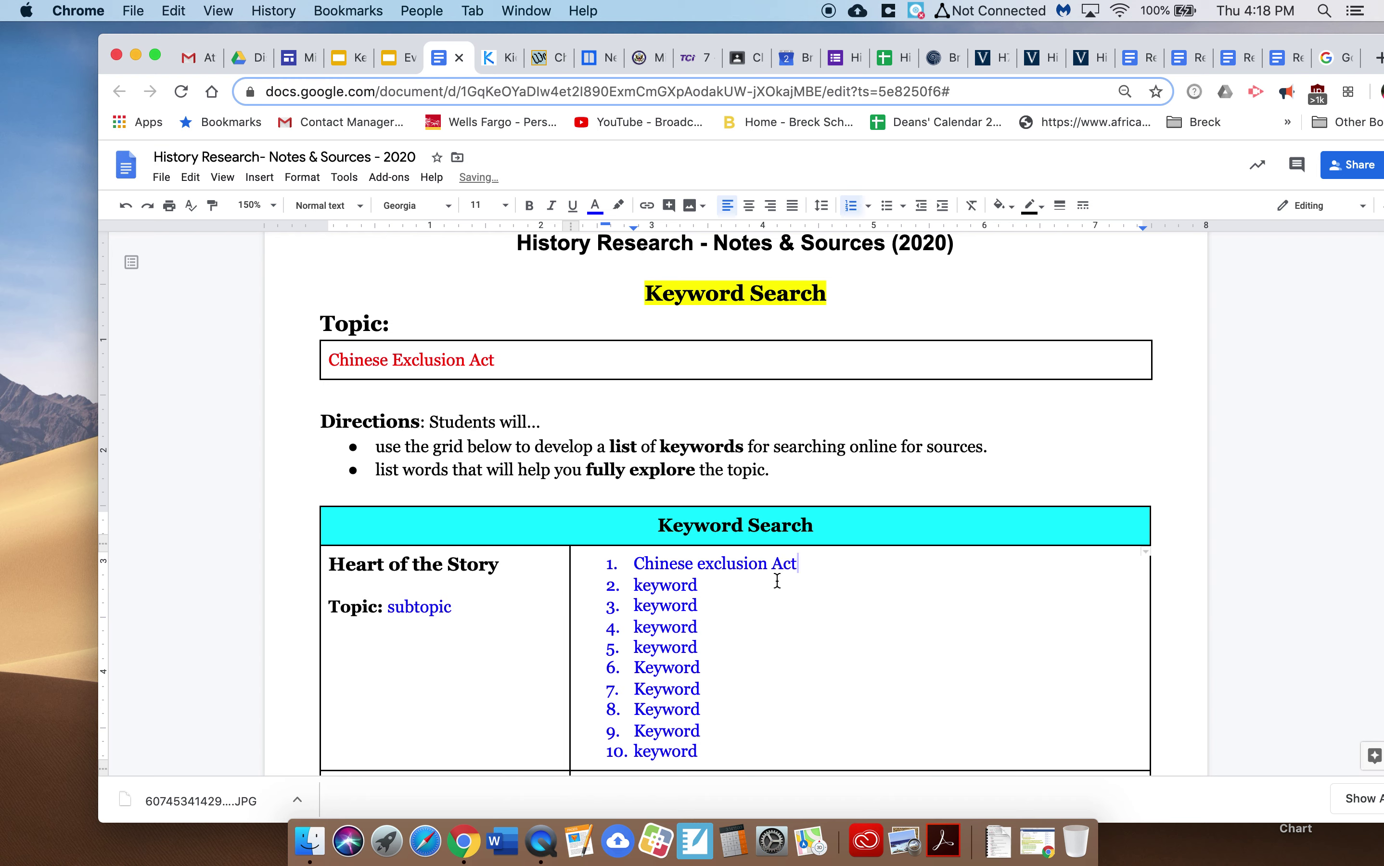
Make keyword item 2 read 'Chinese exclusion Act and California'
left_click(699, 586)
key("BackSpace")
key("BackSpace")
key("BackSpace")
key("BackSpace")
key("BackSpace")
key("BackSpace")
key("BackSpace")
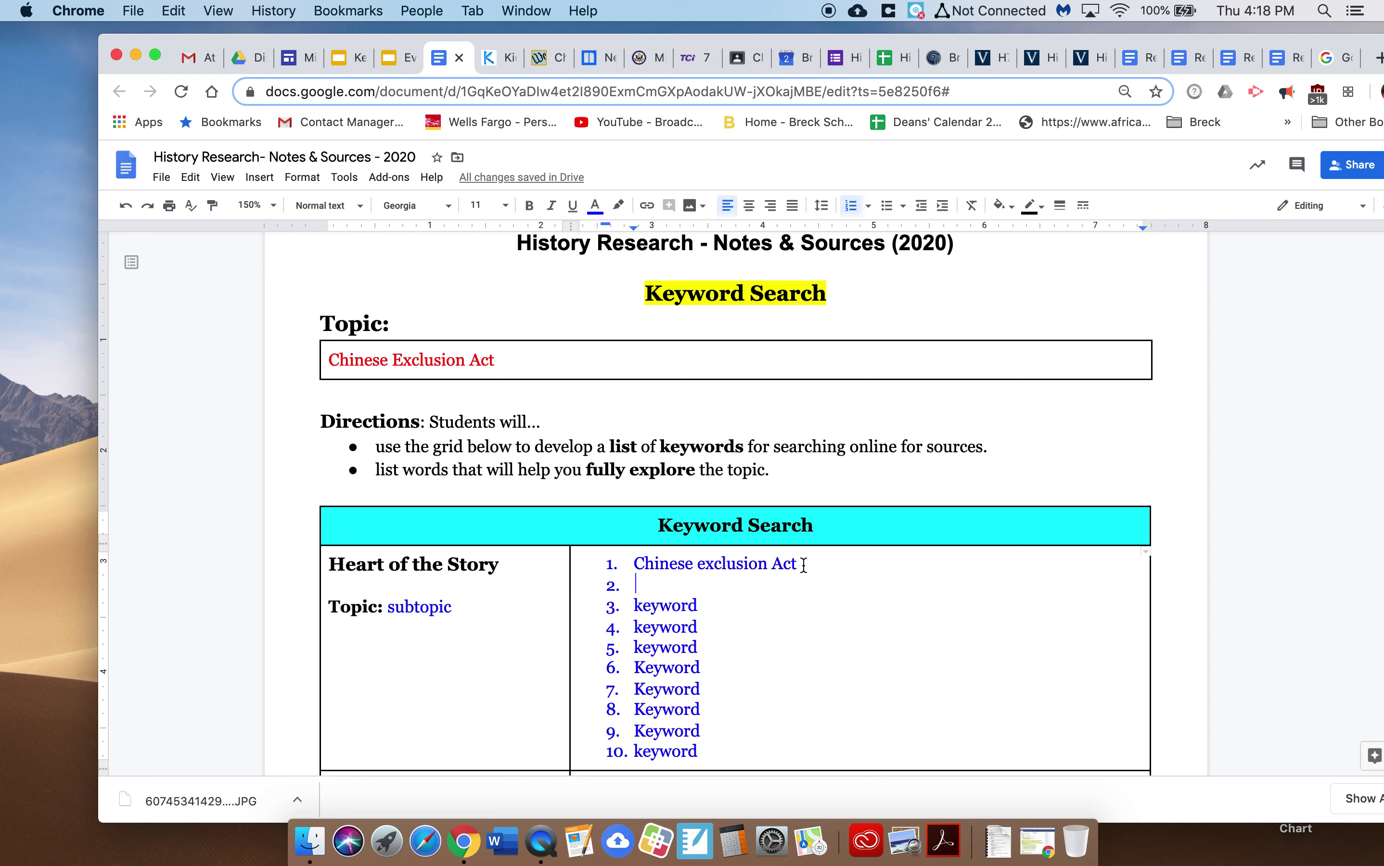
left_click_drag(797, 563, 637, 566)
key("super+c")
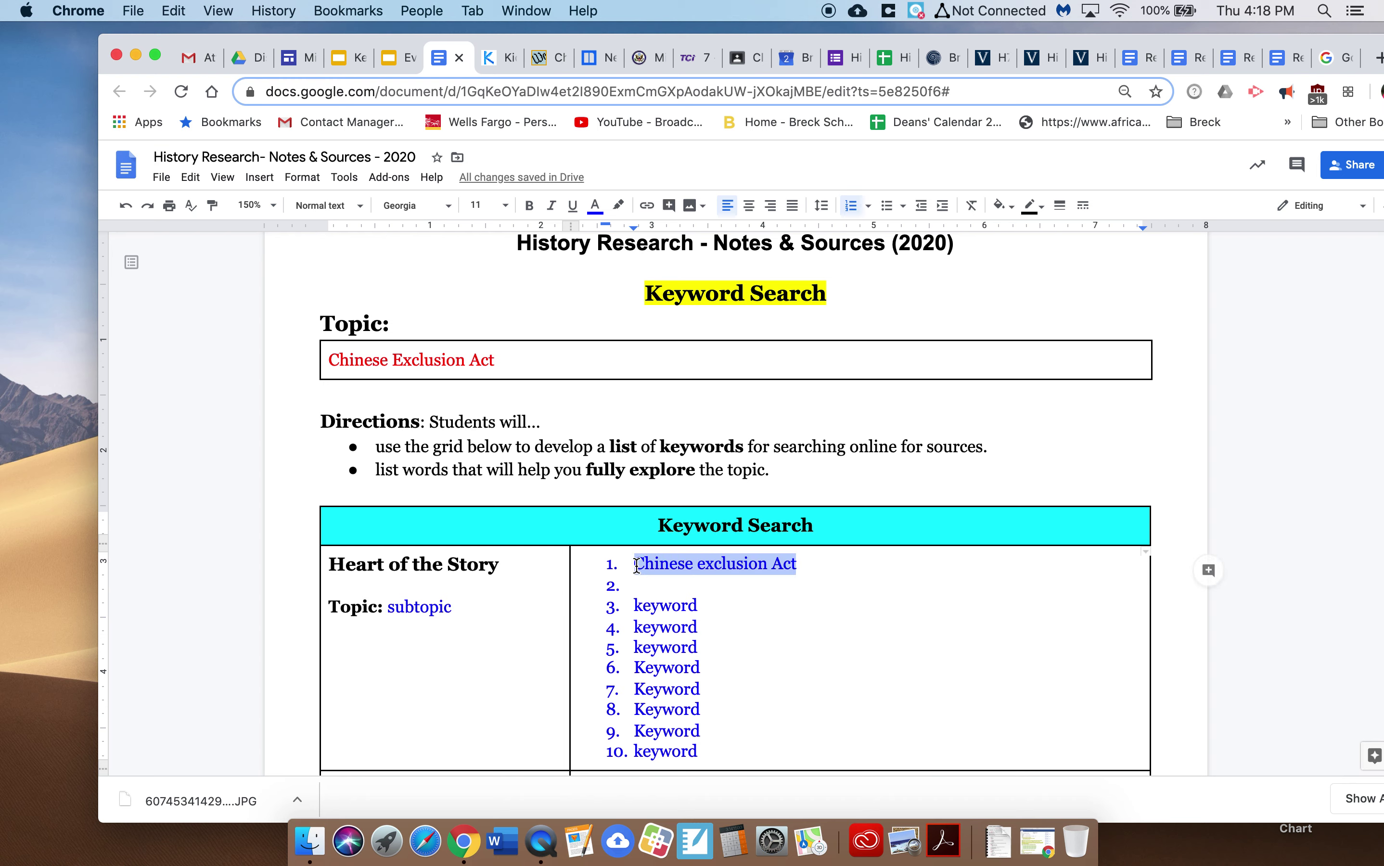
left_click(503, 361)
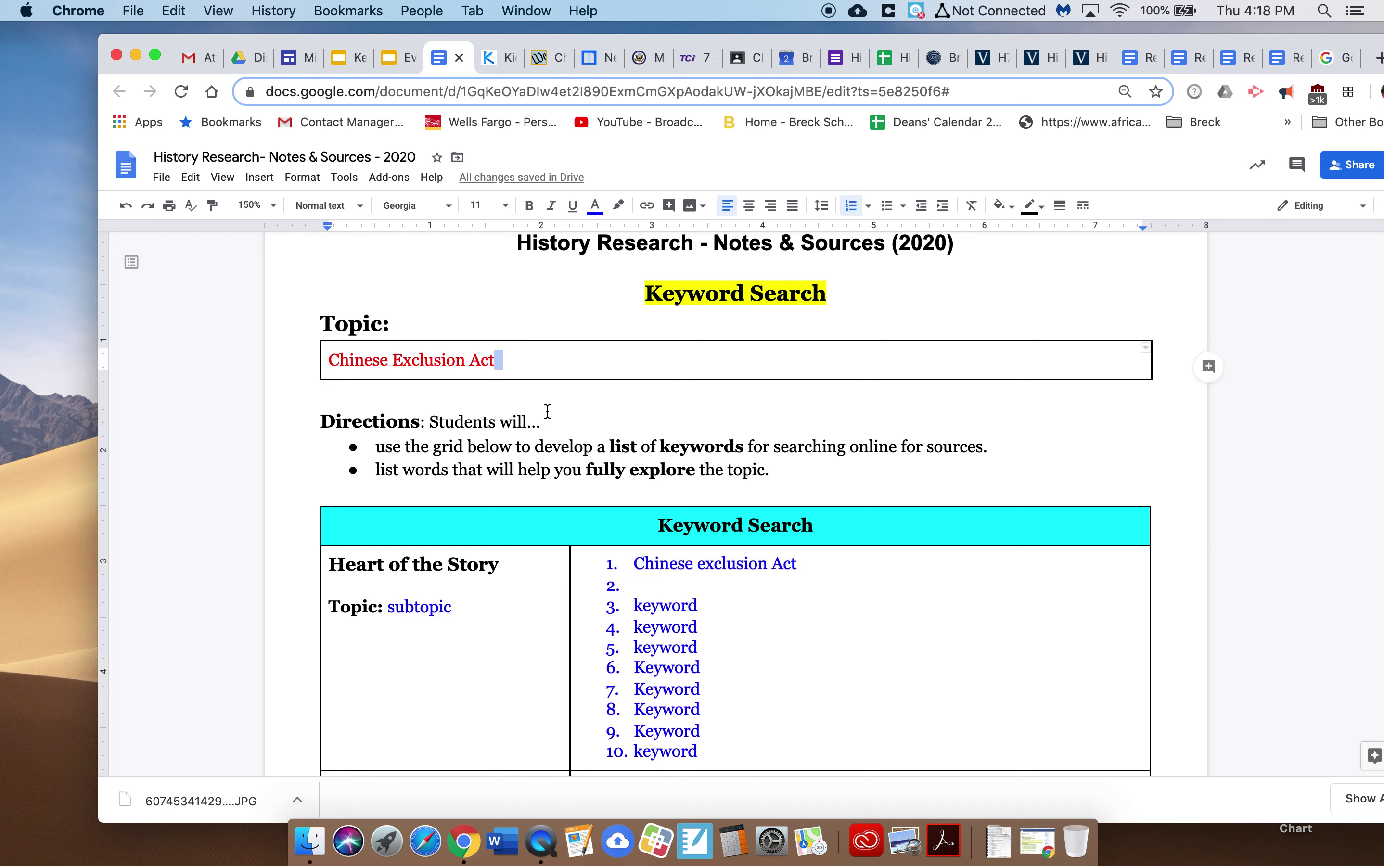
left_click(651, 584)
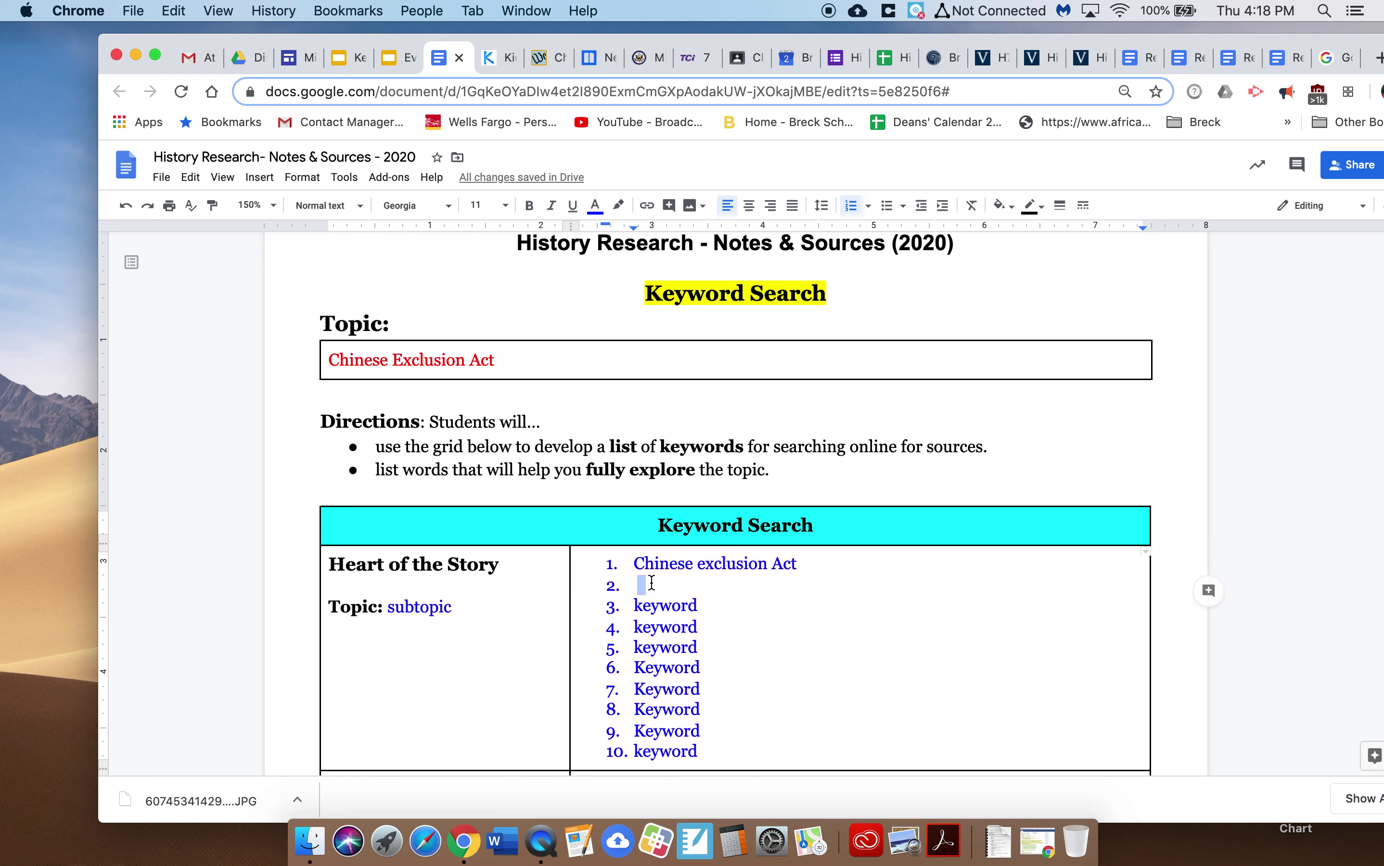
key("super+v")
type("and ")
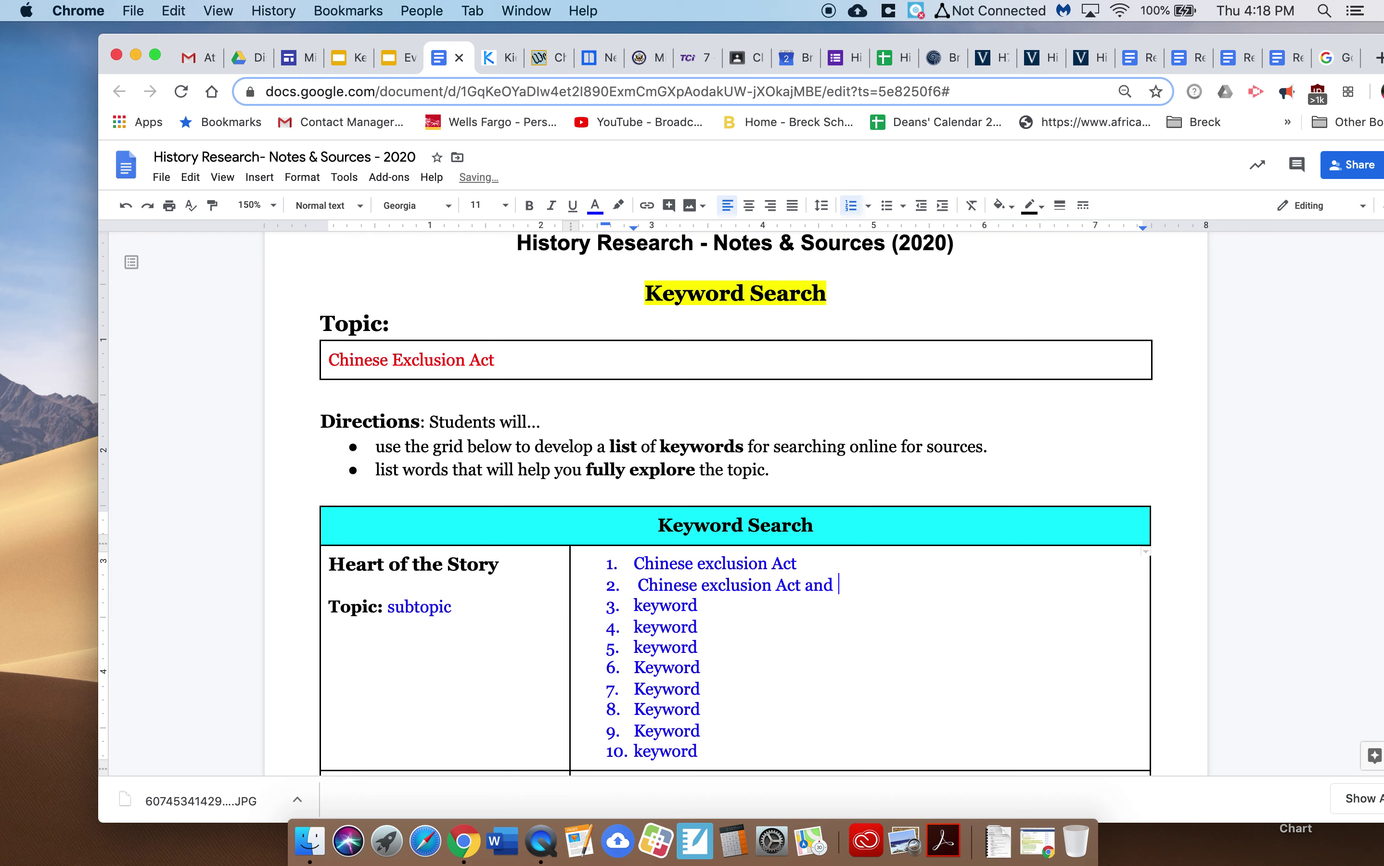
type("California")
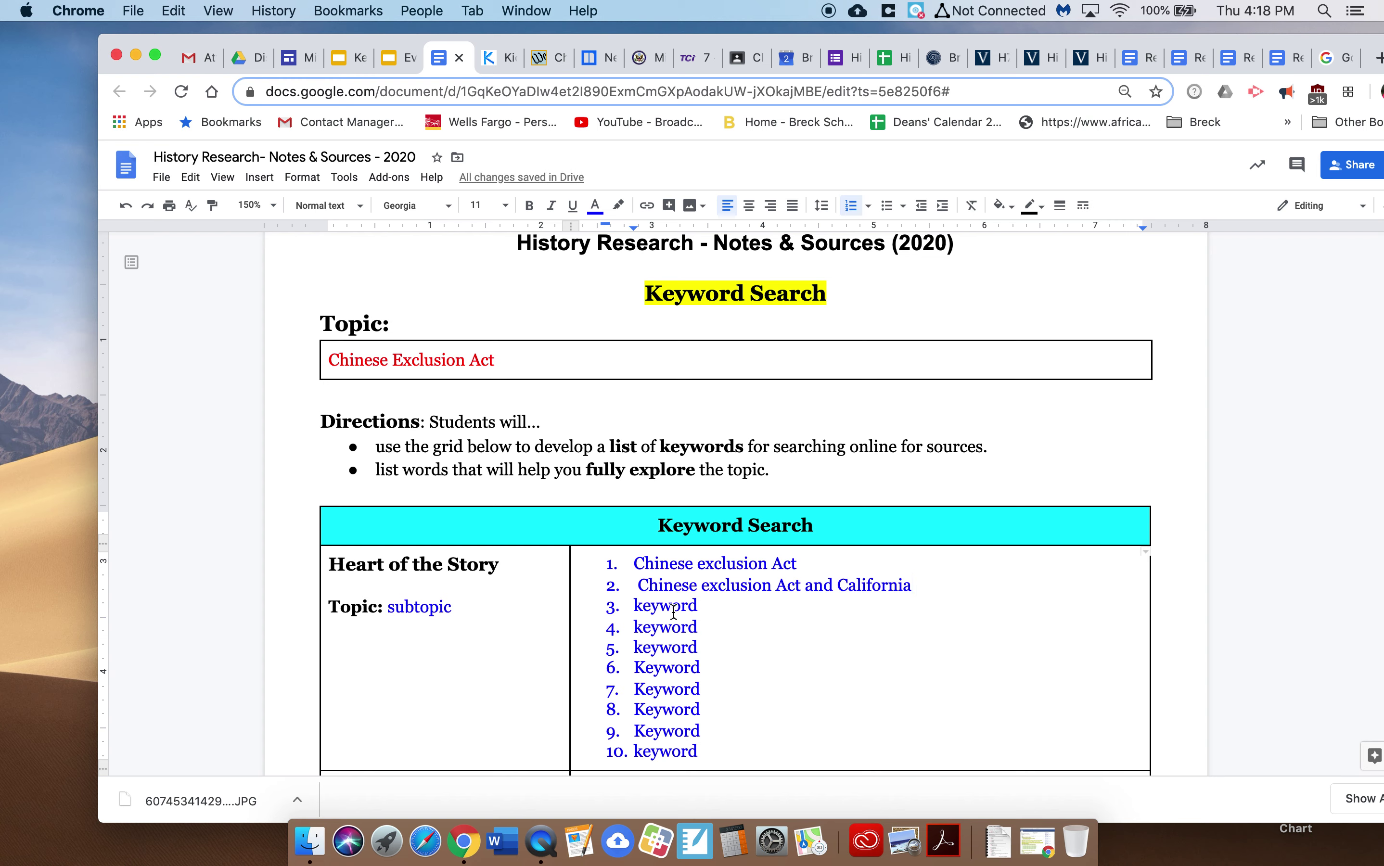
Make keyword item 3 read 'Chinese exclusion Act and United States History'
left_click_drag(697, 607, 632, 607)
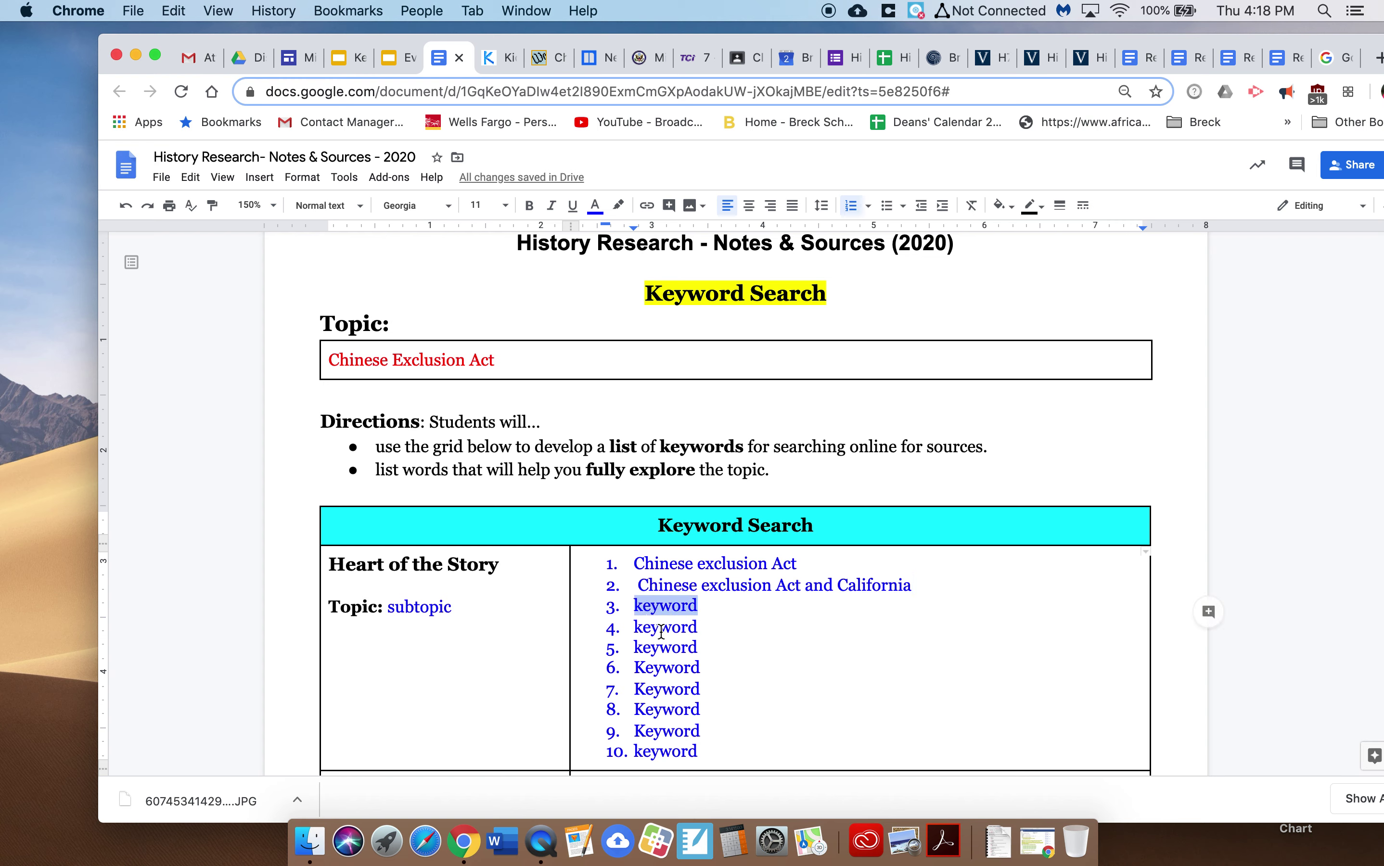
key("super+v")
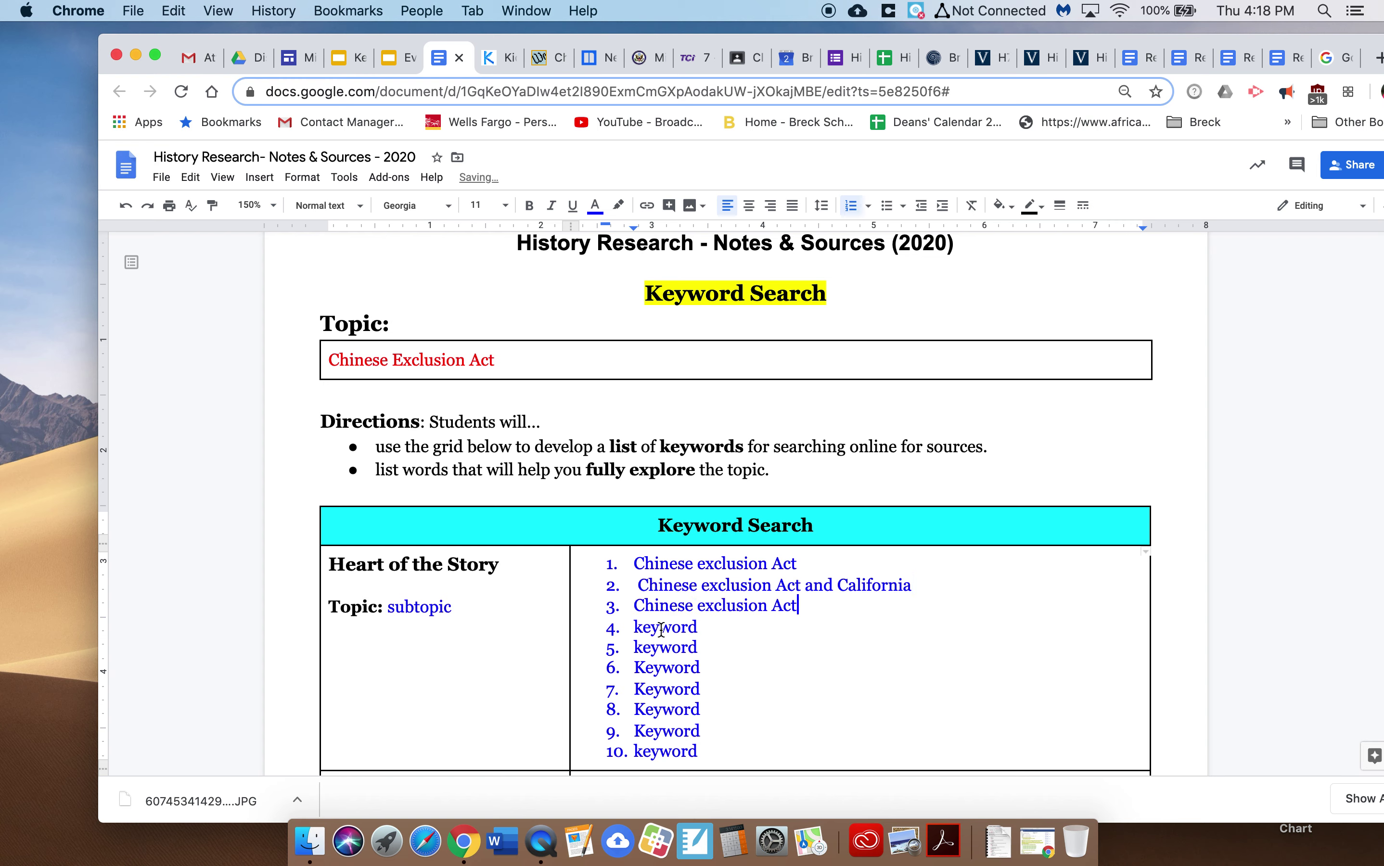
type("and United Stat")
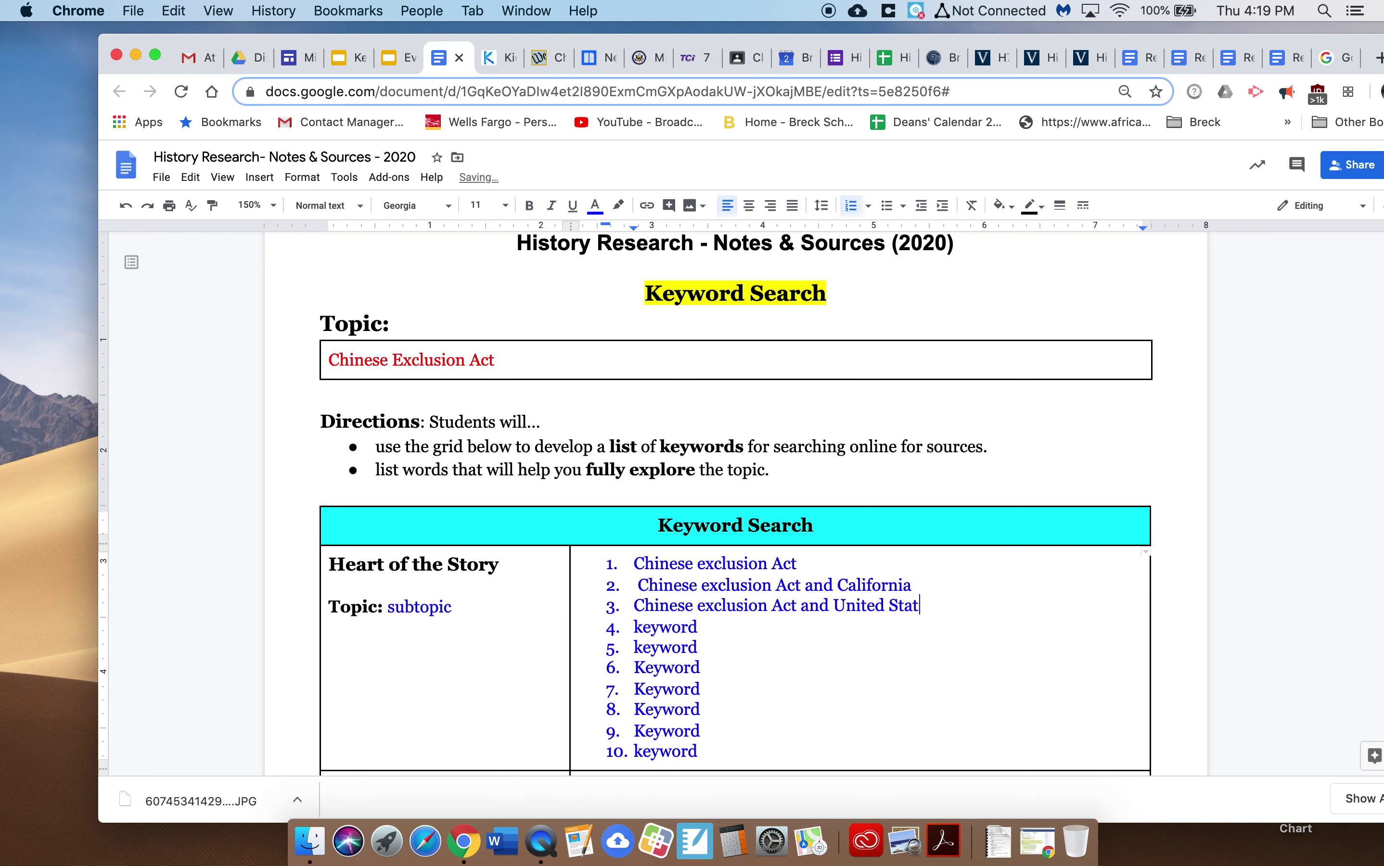
type("es History")
left_click(639, 585)
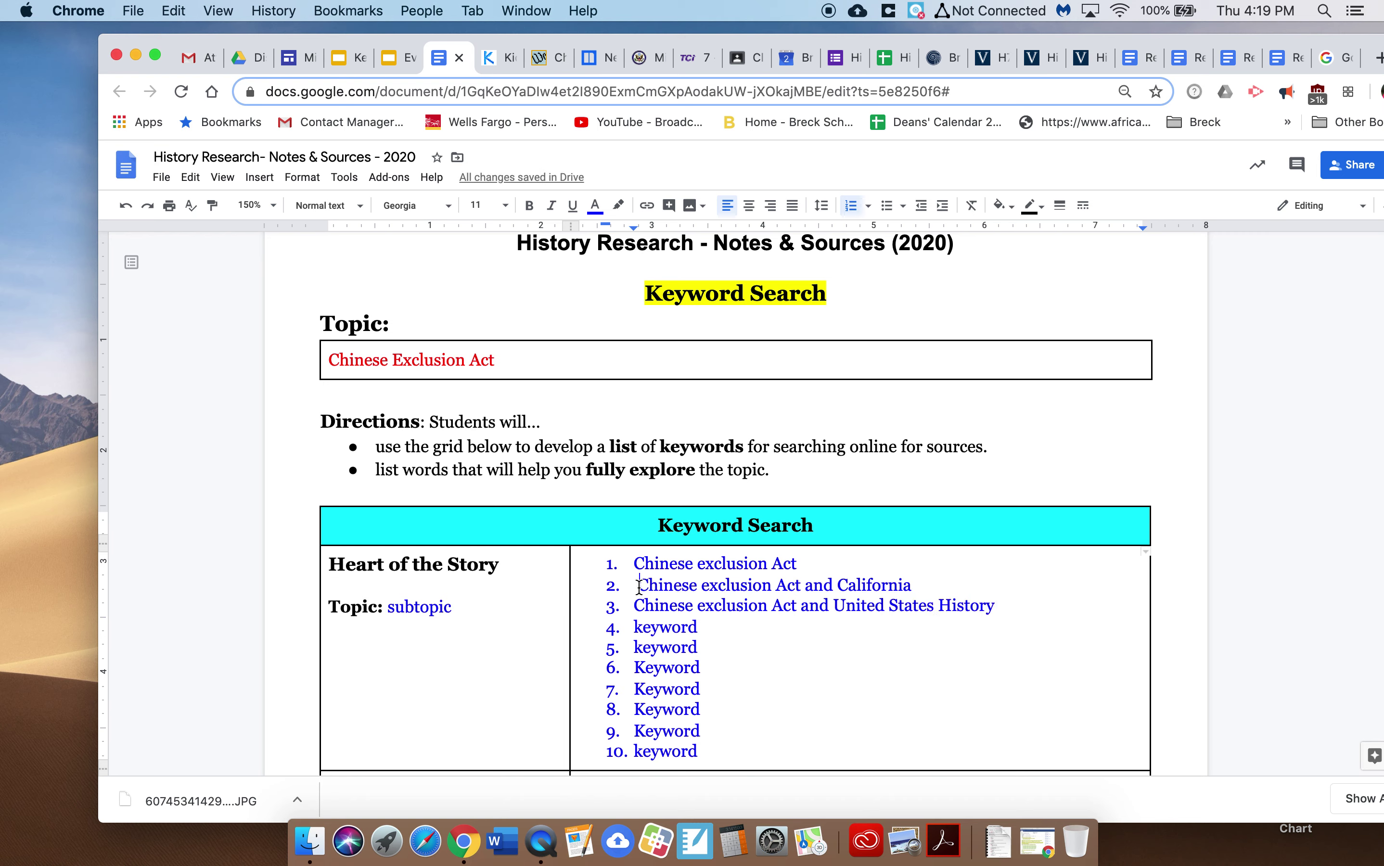
Fix item 2's leading space and make item 4 'Chinese exclusion Act for middle school'
key("BackSpace")
double_click(634, 626)
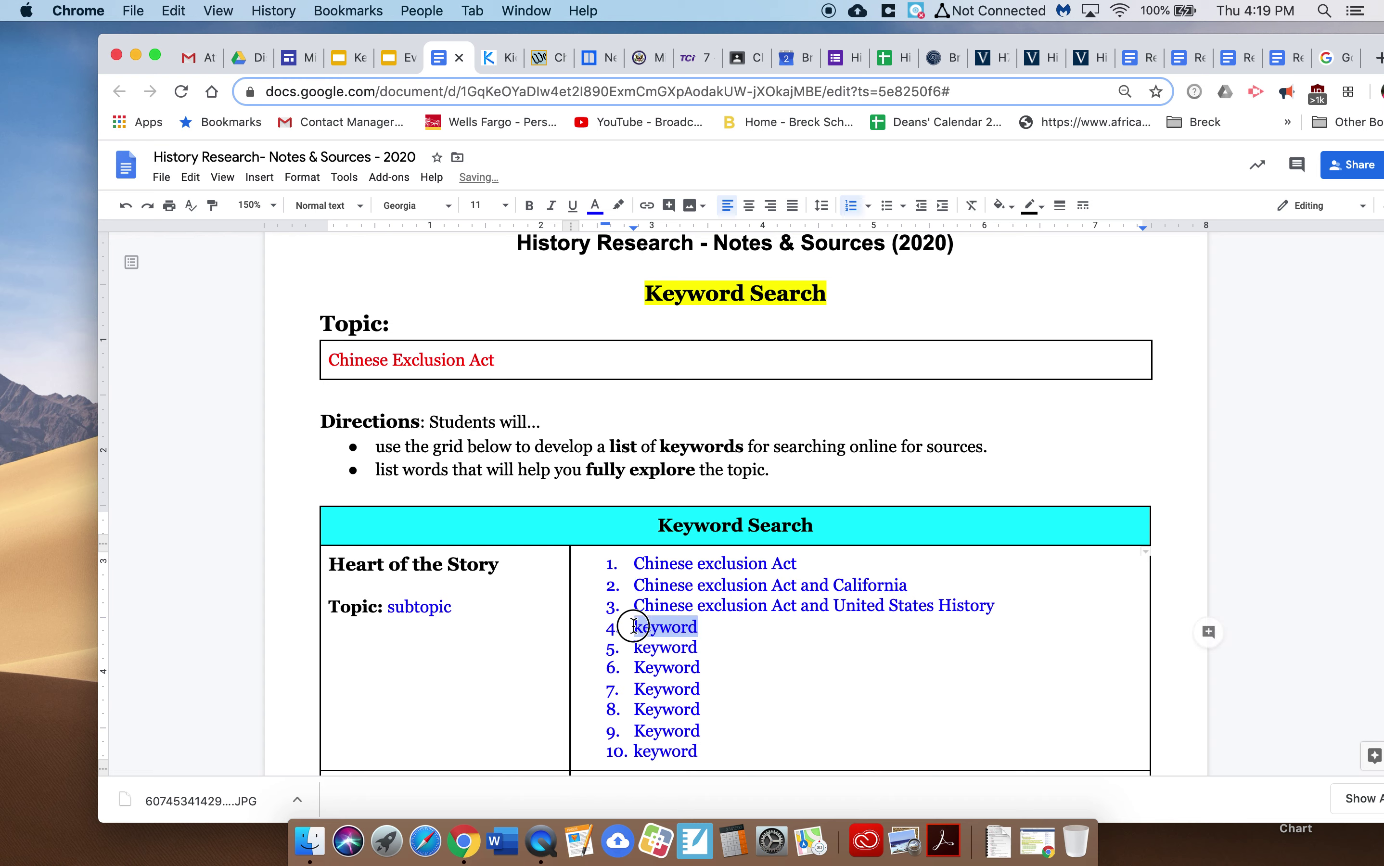
type("Chinese exclusion Act")
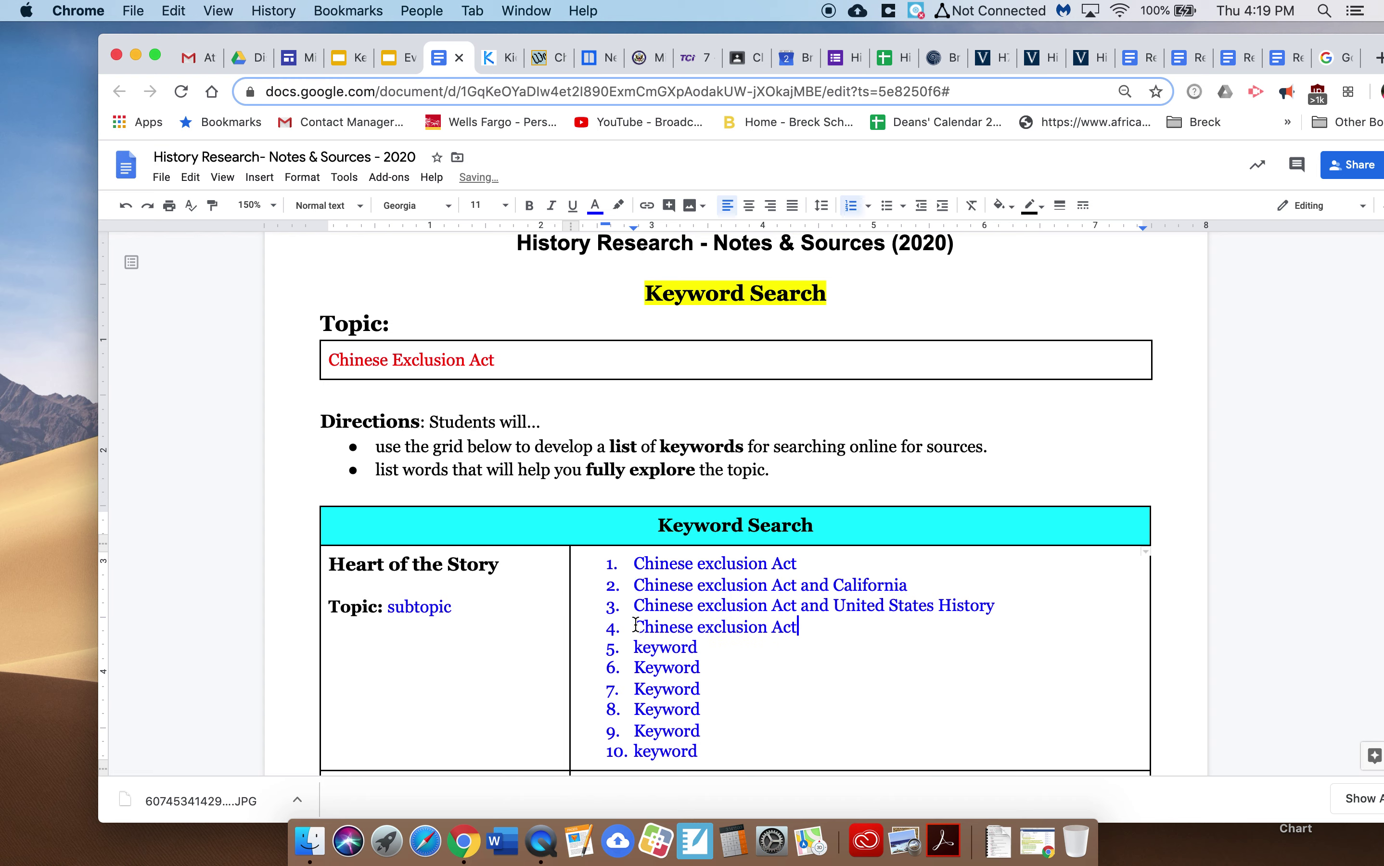
type("and")
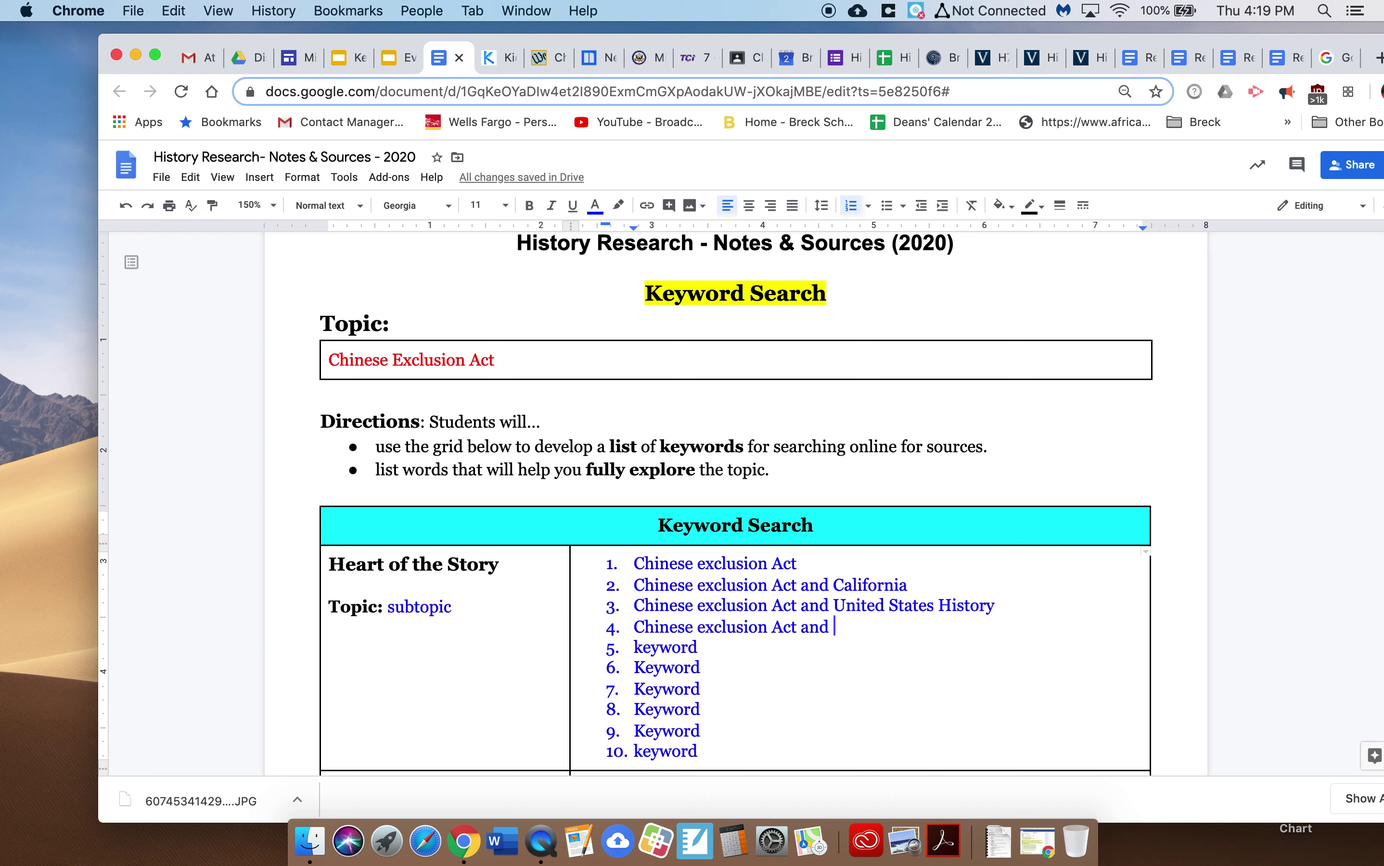
key("BackSpace")
key("BackSpace")
key("BackSpace")
key("BackSpace")
type("for k")
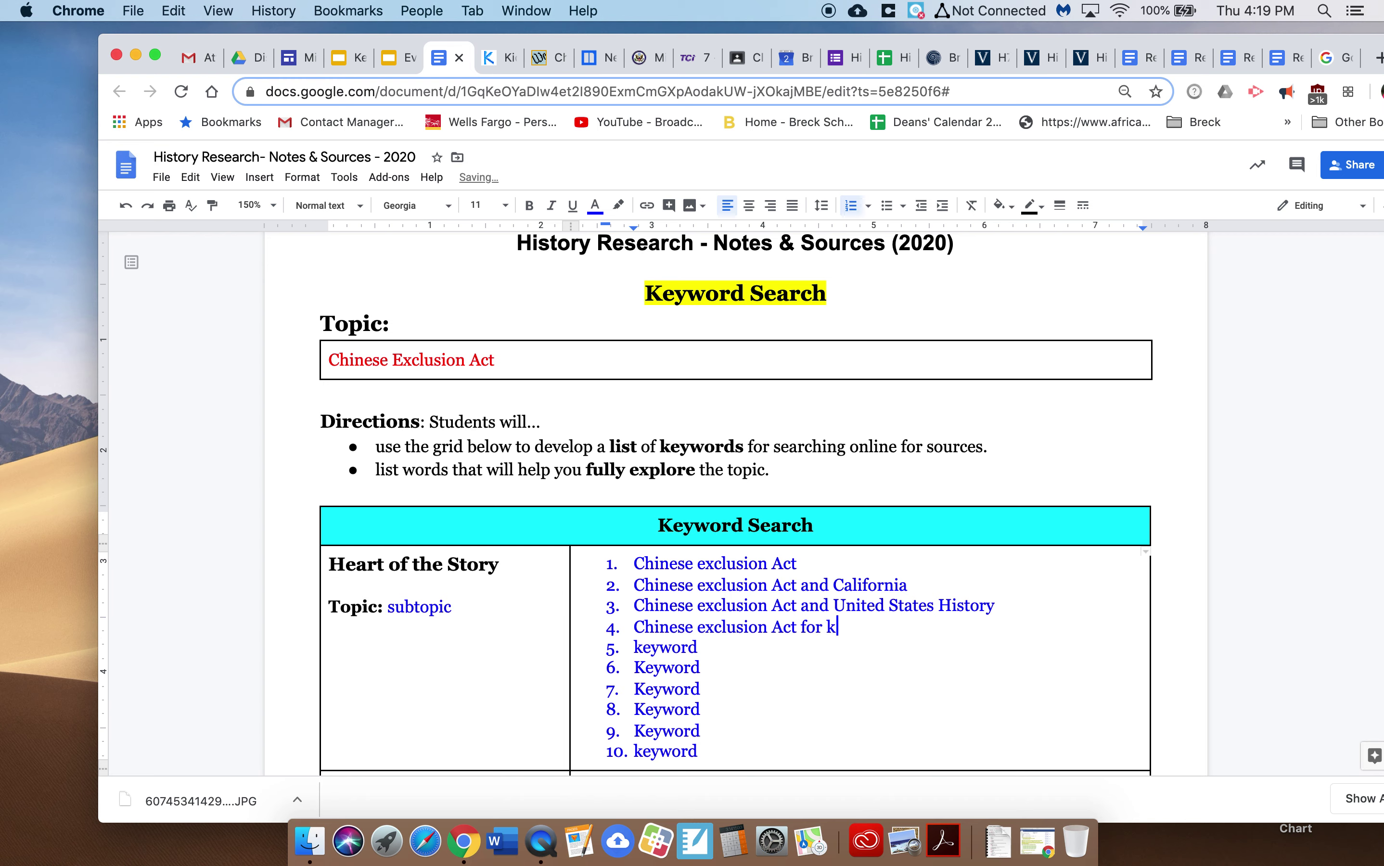
type("ids")
key("BackSpace")
key("BackSpace")
key("BackSpace")
key("BackSpace")
type("teen")
type("s")
key("BackSpace")
key("BackSpace")
key("BackSpace")
key("BackSpace")
key("BackSpace")
type("middle school")
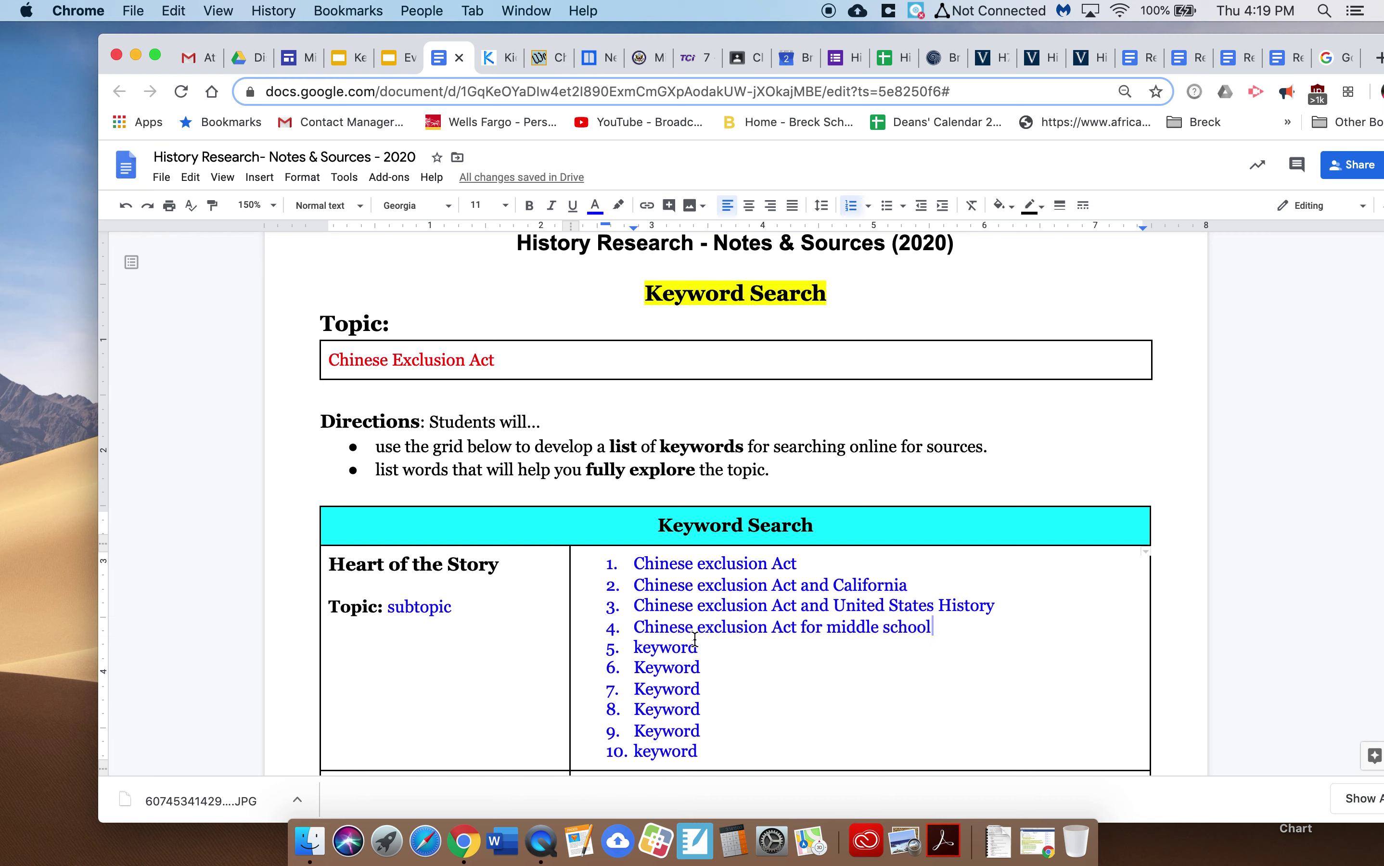
Make keyword item 5 read 'Chinese exclusion Act and immigration'
left_click_drag(698, 647, 635, 649)
type("Chinese exclusion Act")
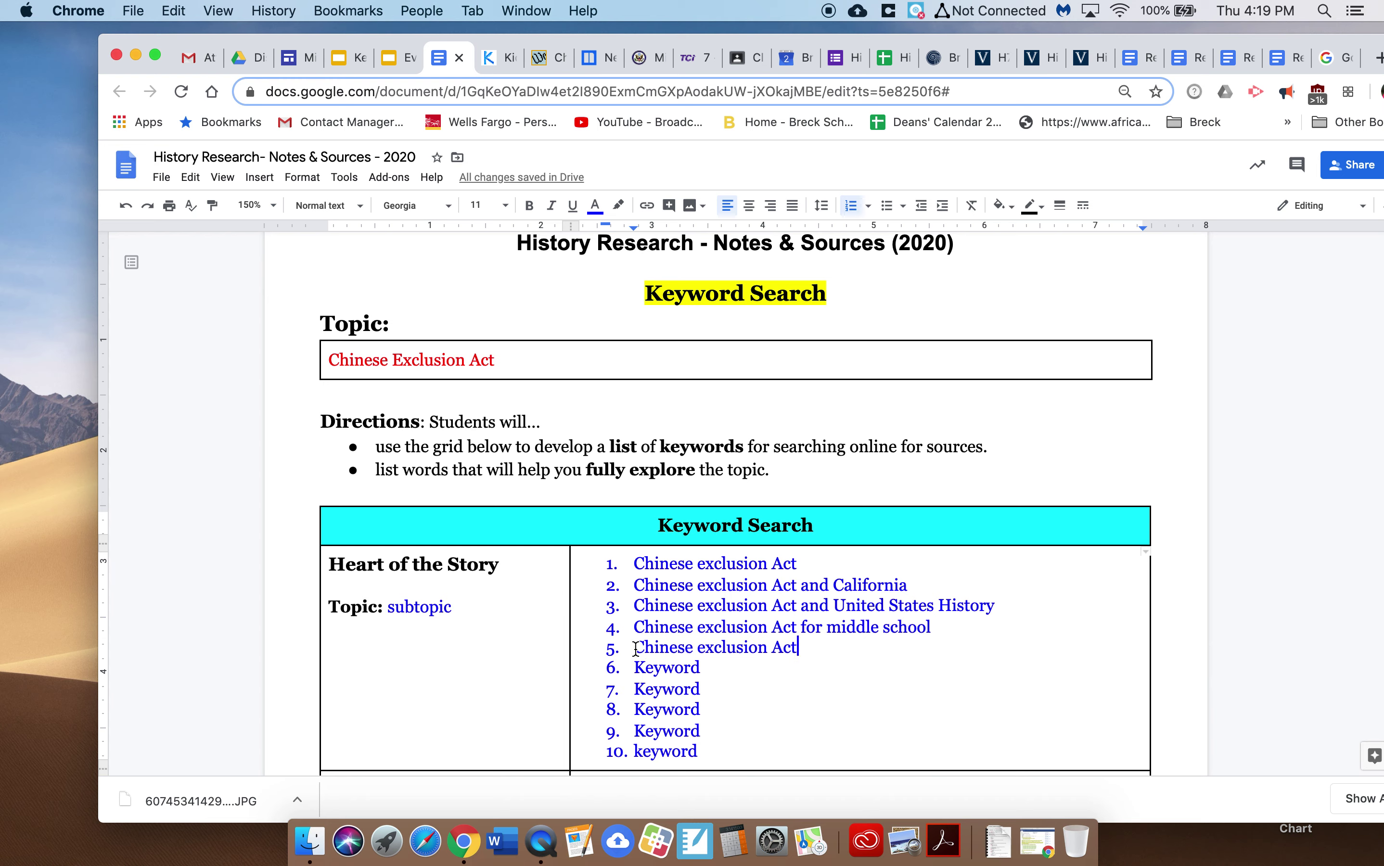
type("and")
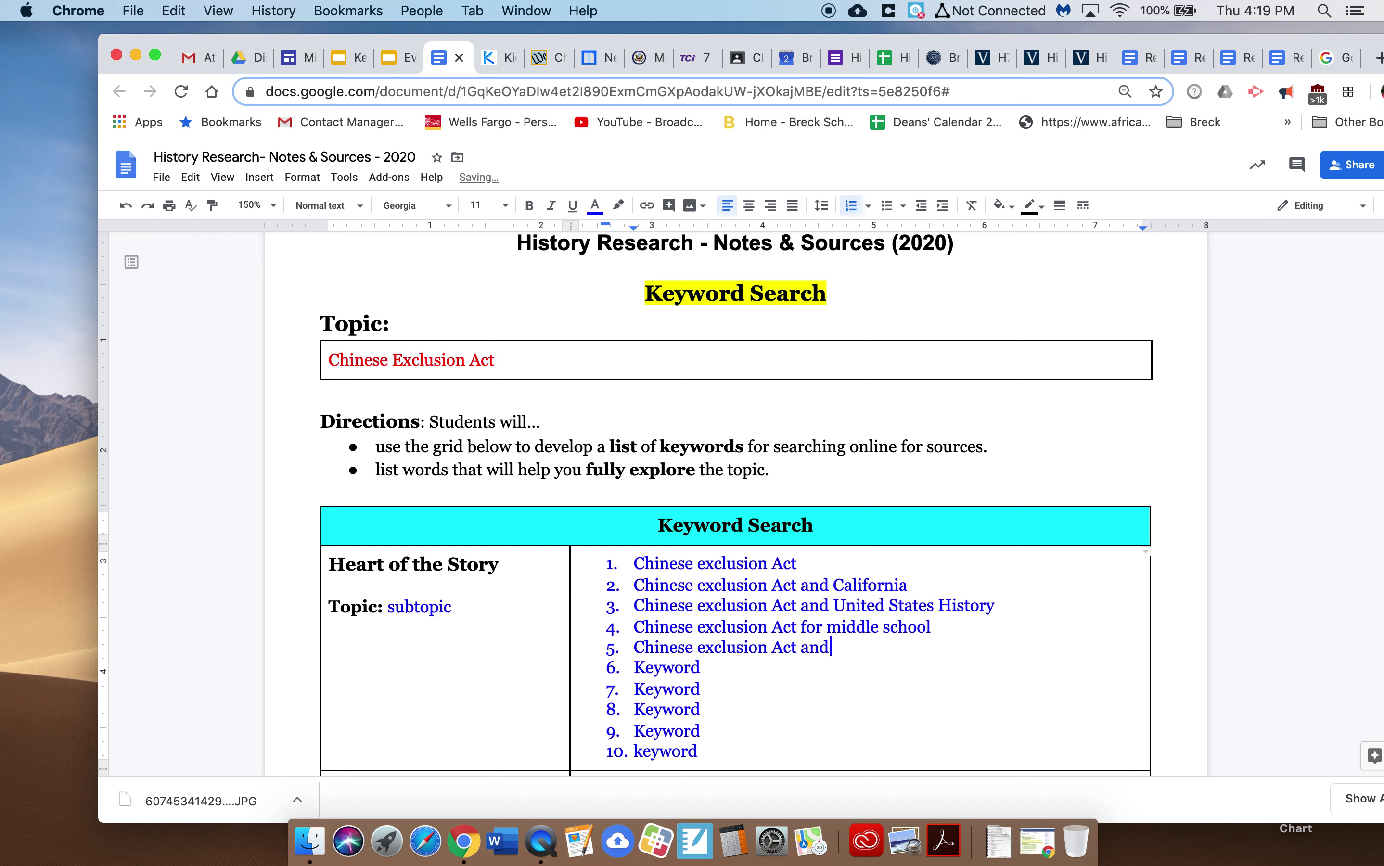
type(" immigration laws")
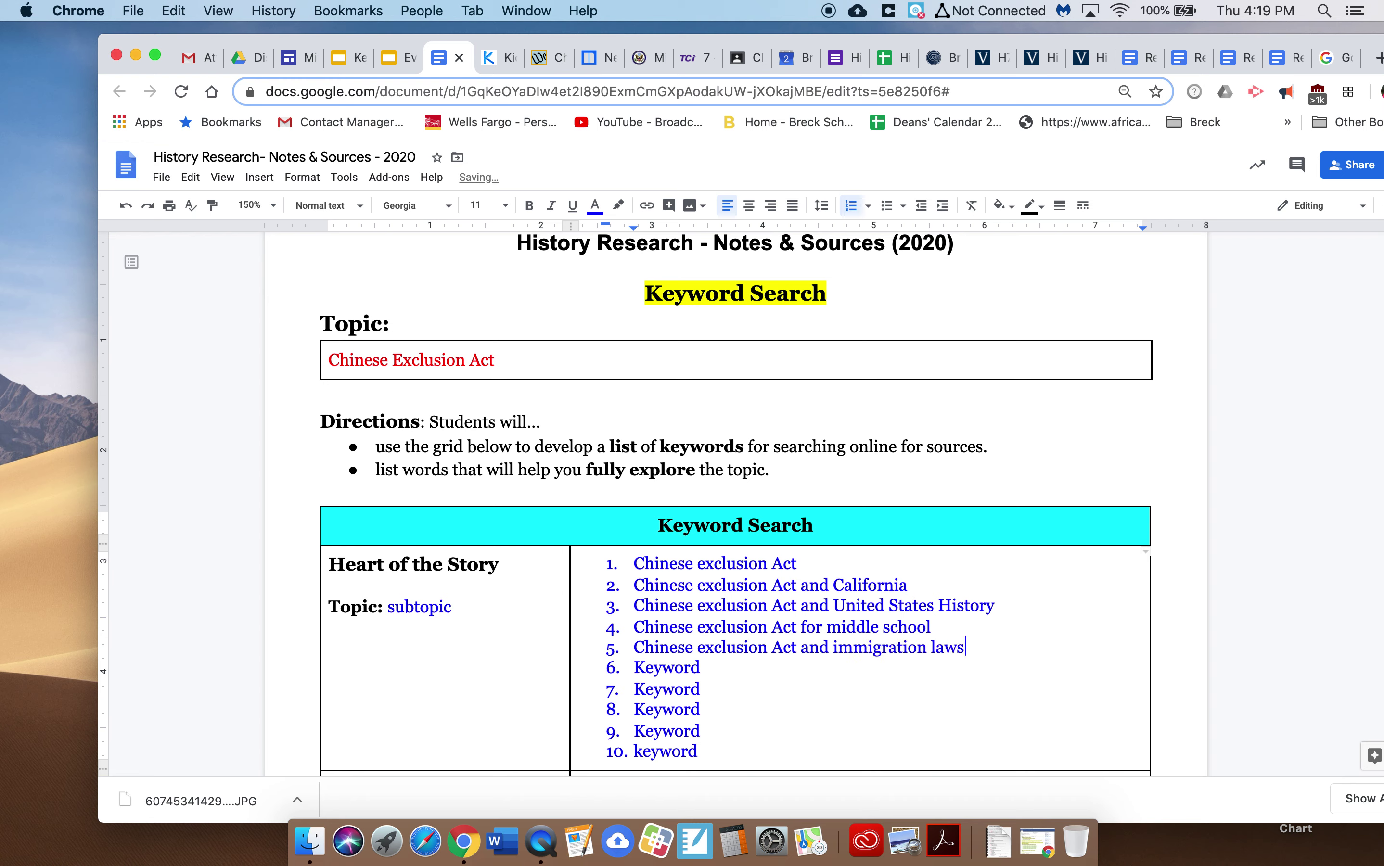
key("BackSpace")
key("BackSpace")
key("BackSpace")
key("BackSpace")
key("BackSpace")
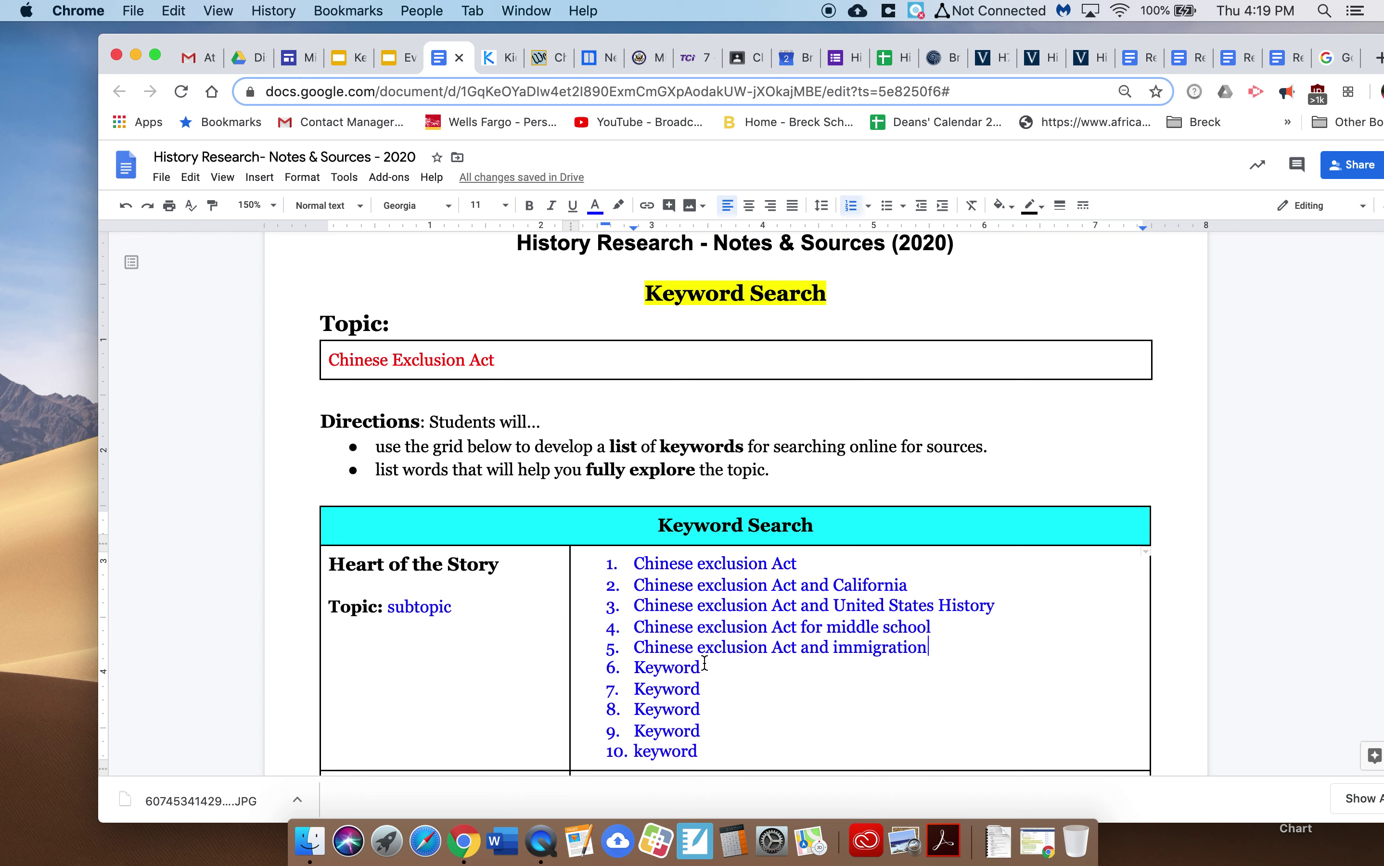
Fill item 6 with 'Chinese exclusion Act and Second Wave of Immigration', replacing 'Industrial Revolution'
left_click_drag(701, 667, 632, 667)
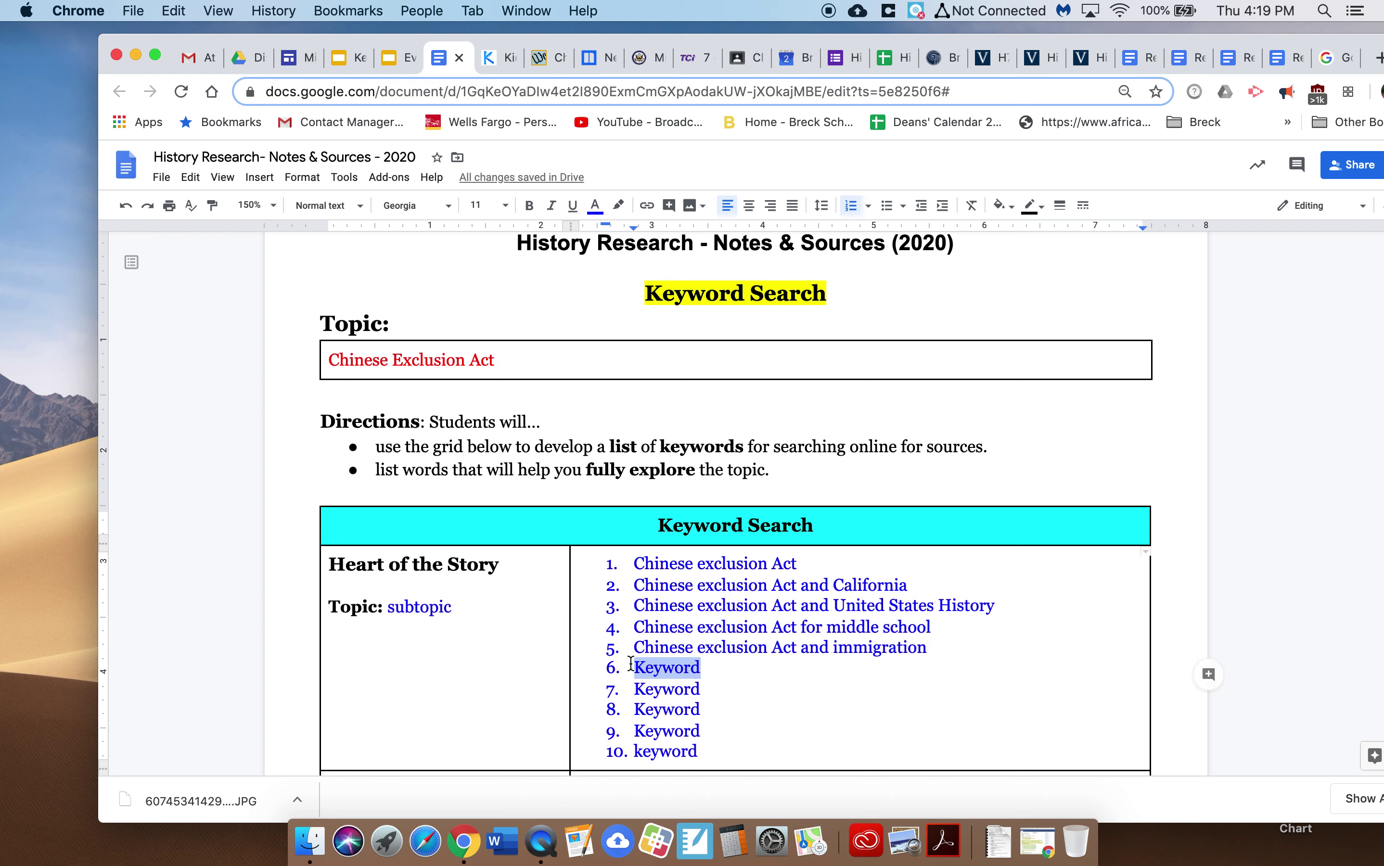
type("Chinese exclusion Act")
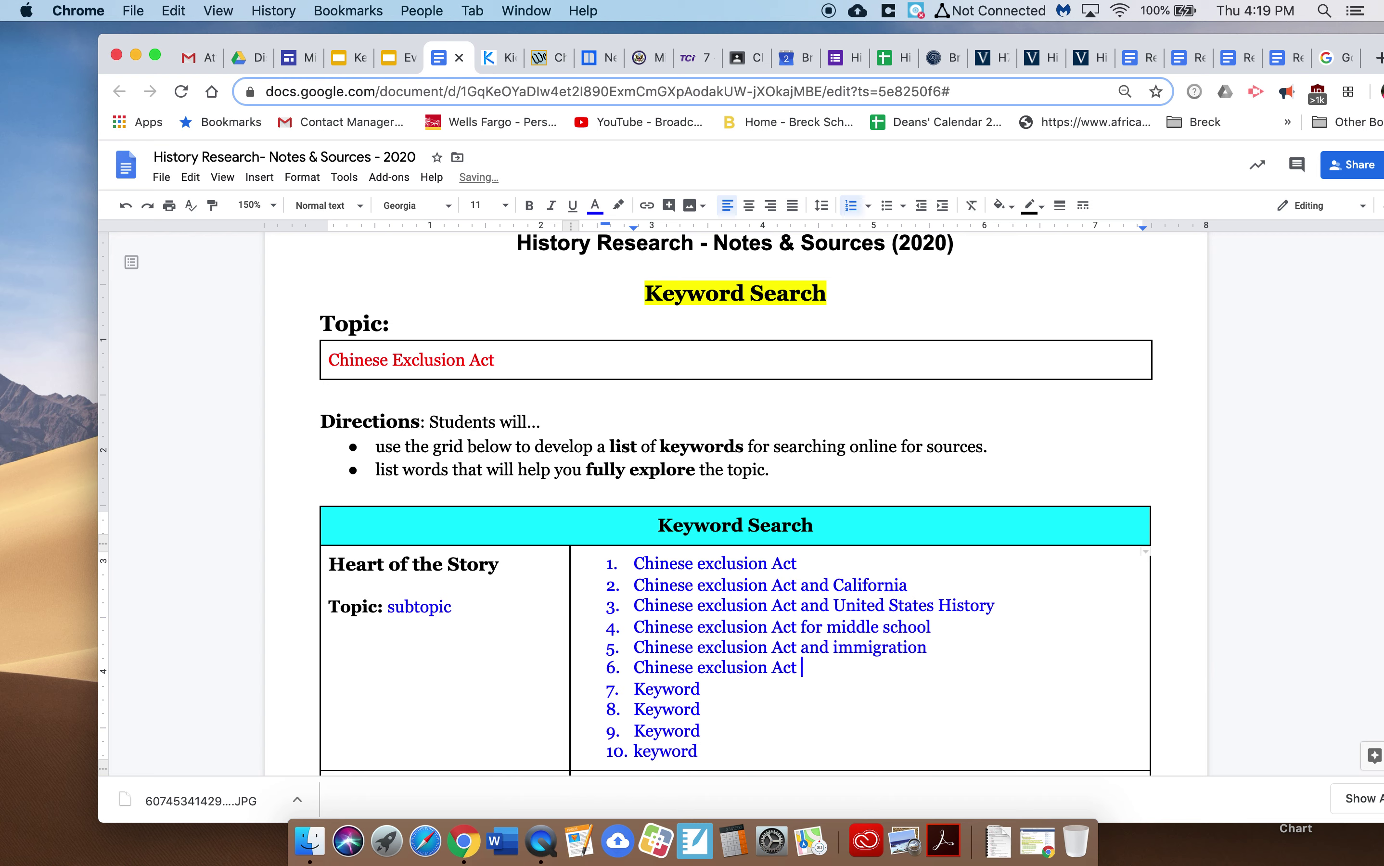
type("and Ind")
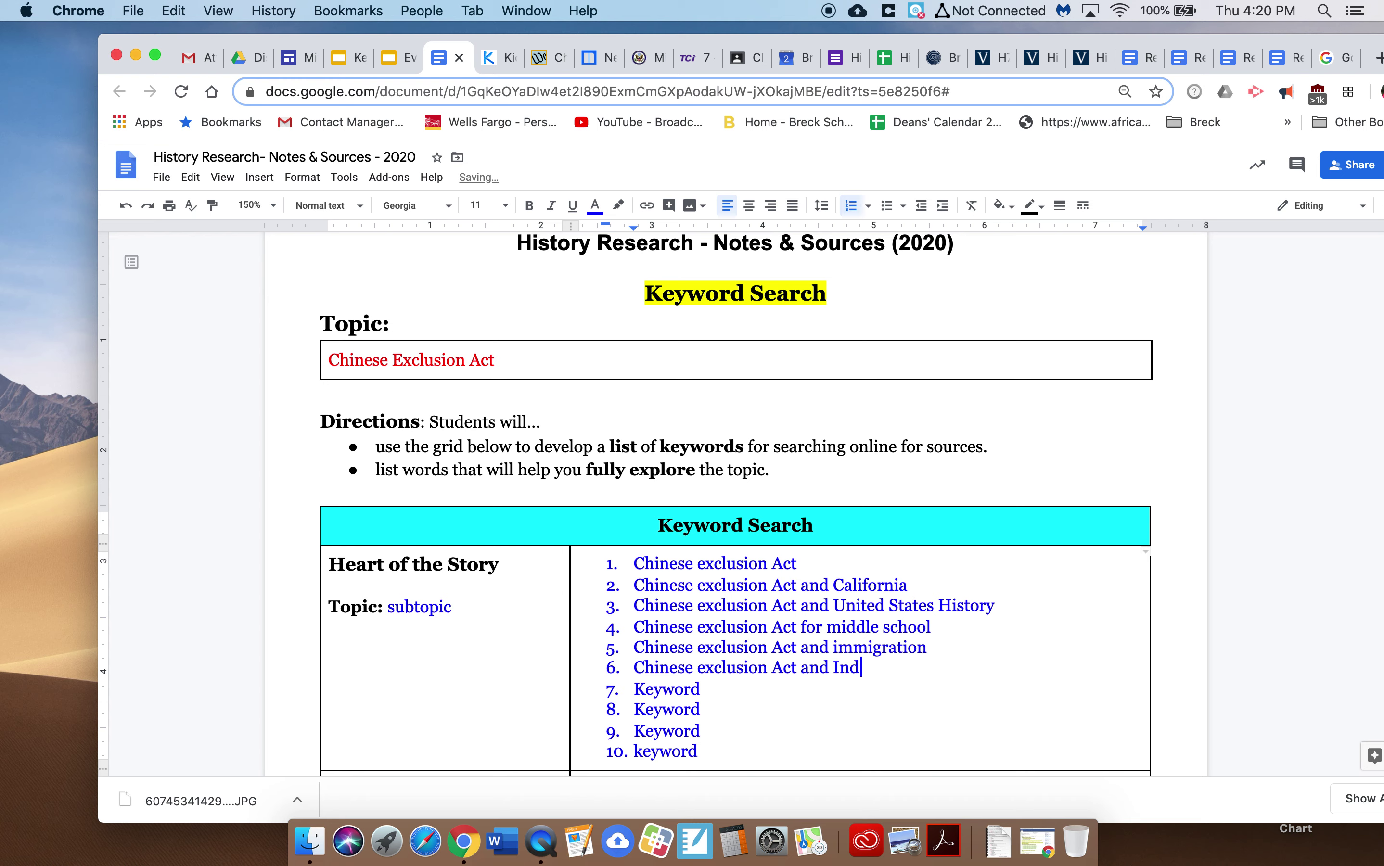
type("ustrial Revolution")
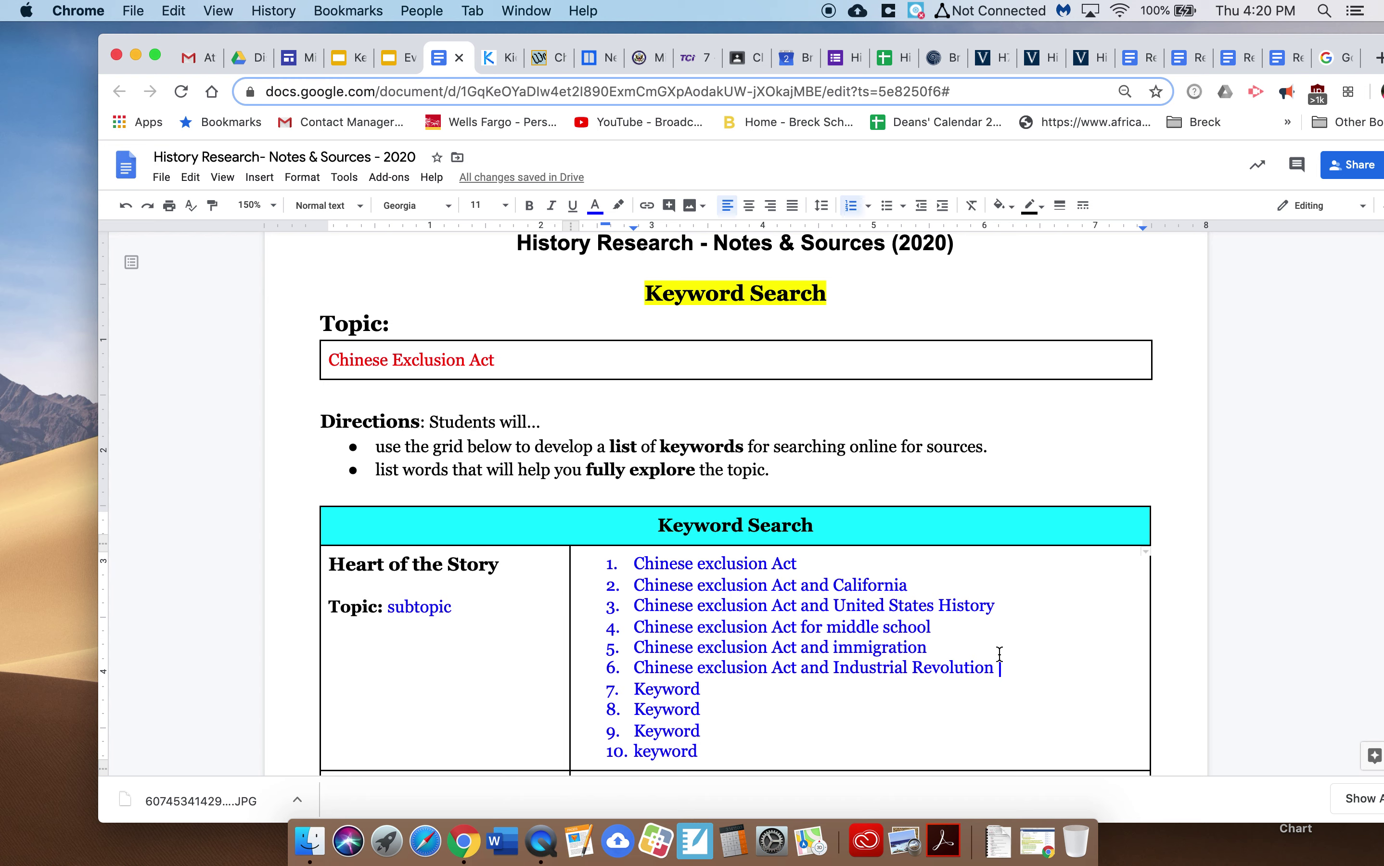
left_click_drag(993, 668, 834, 659)
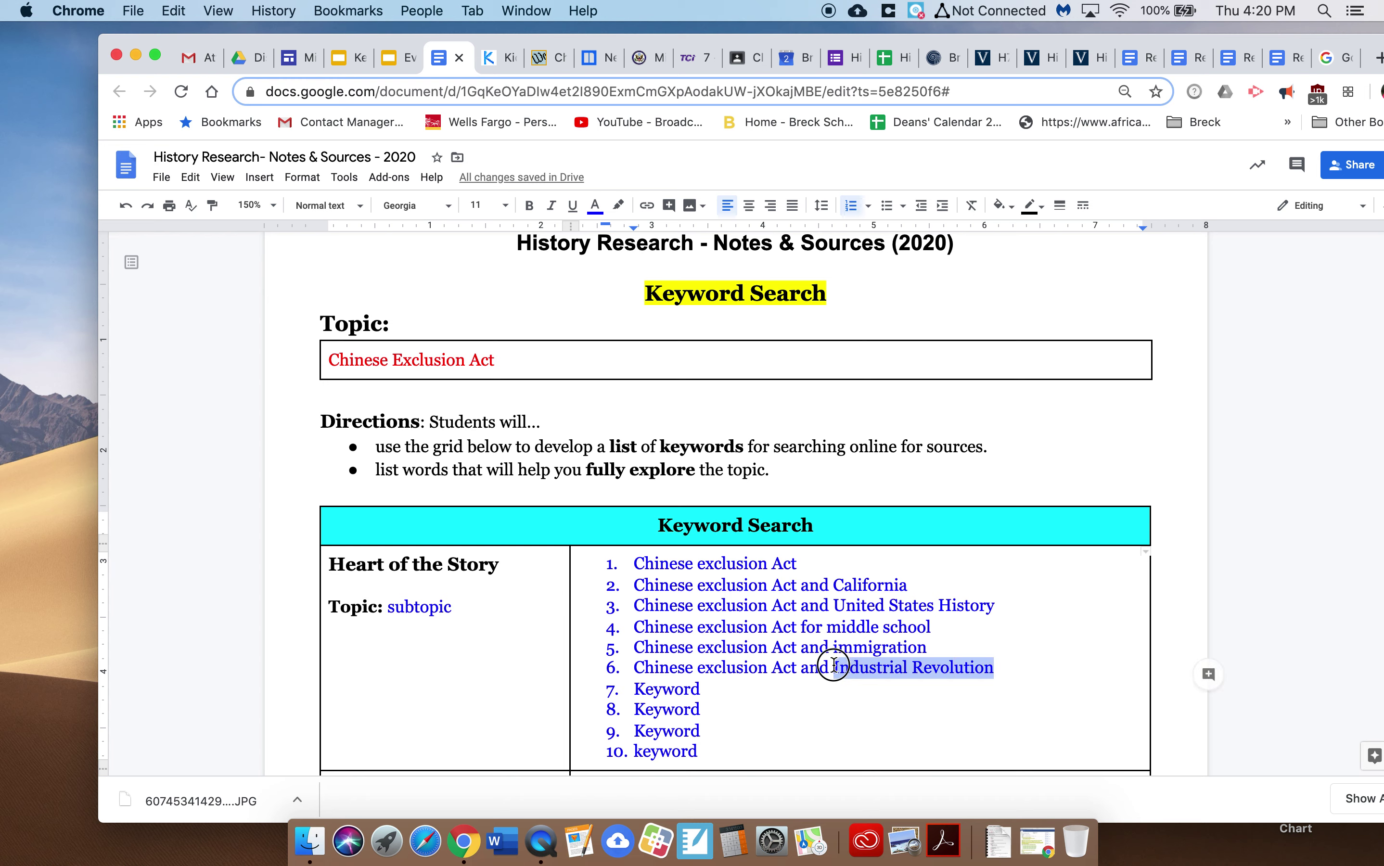
type("Second ")
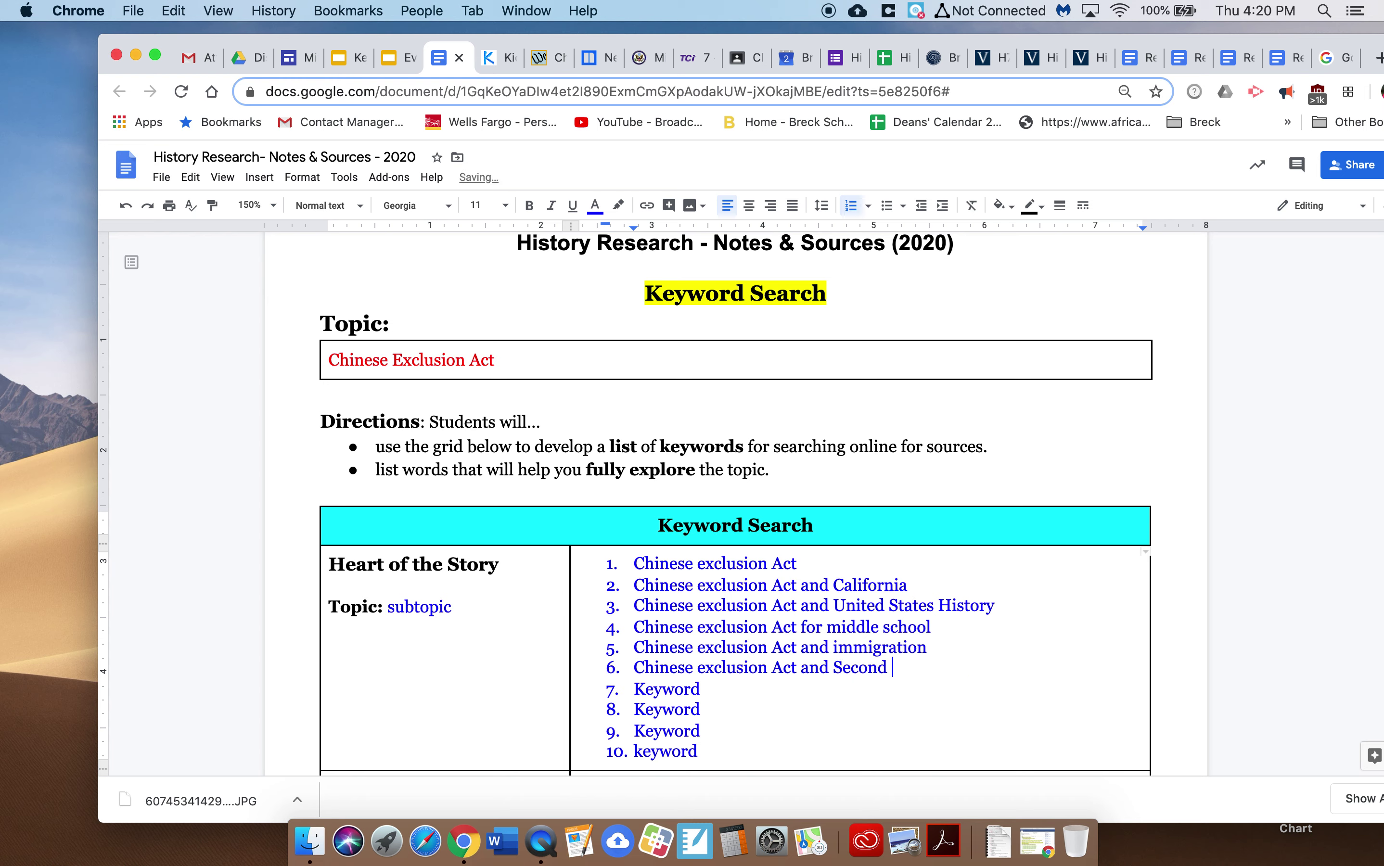
type("Wave of Immigration")
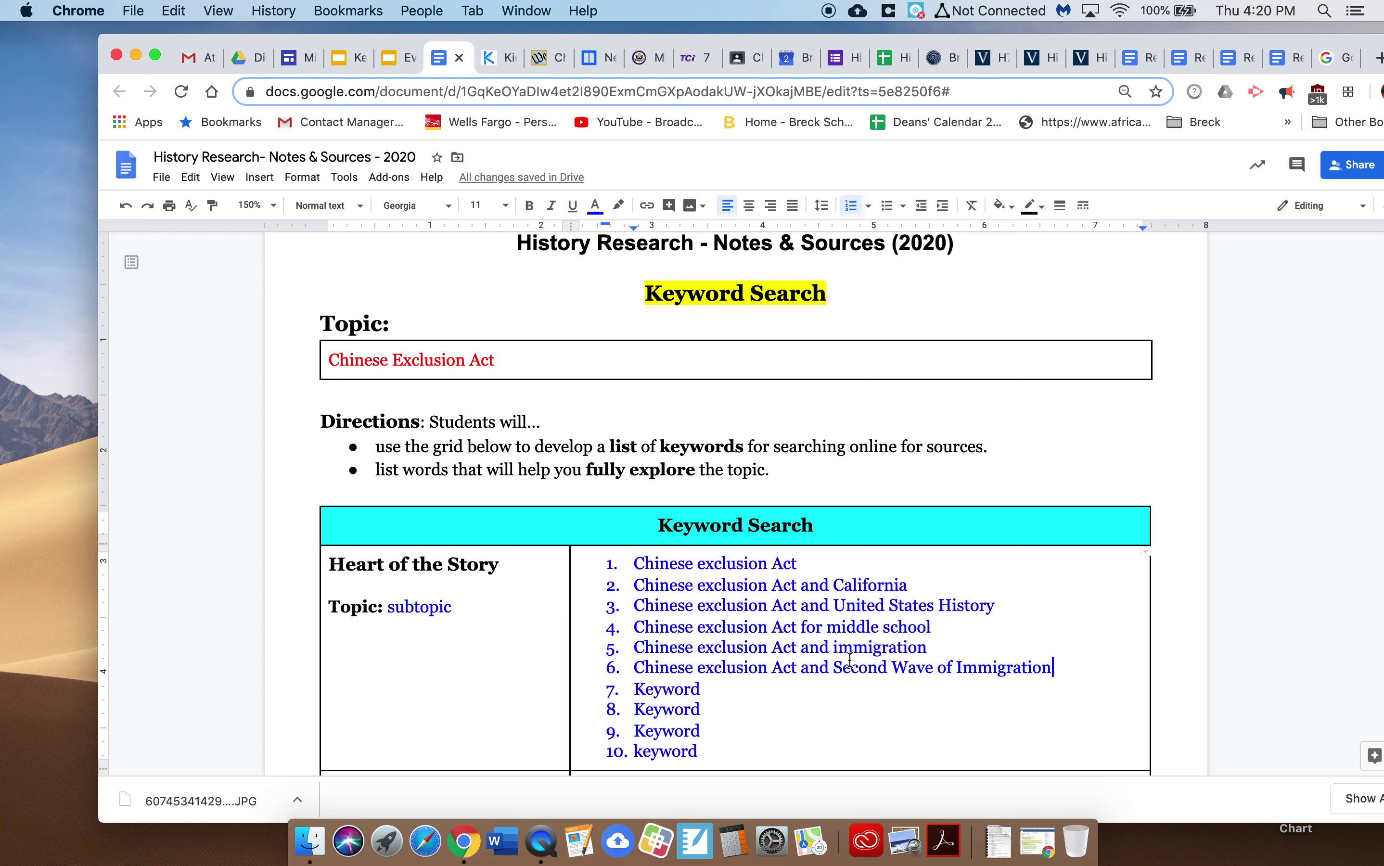
left_click(700, 688)
Replace item 7's placeholder with 'Chinese exclusion Act and Progressive Era'
key("BackSpace")
key("BackSpace")
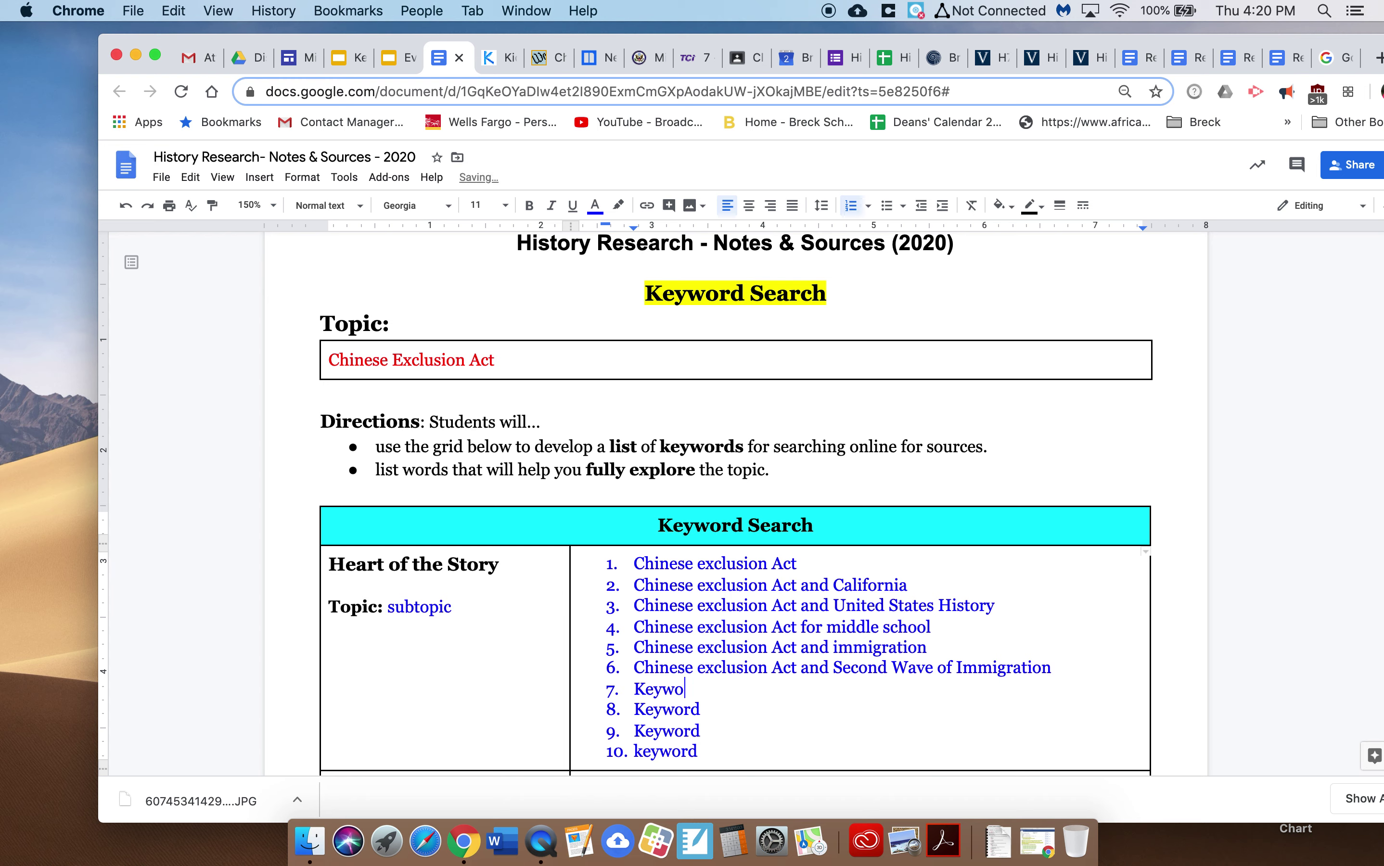
key("BackSpace")
key("BackSpace")
key("BackSpace")
key("BackSpace")
key("BackSpace")
type("Chinese exclusion Act")
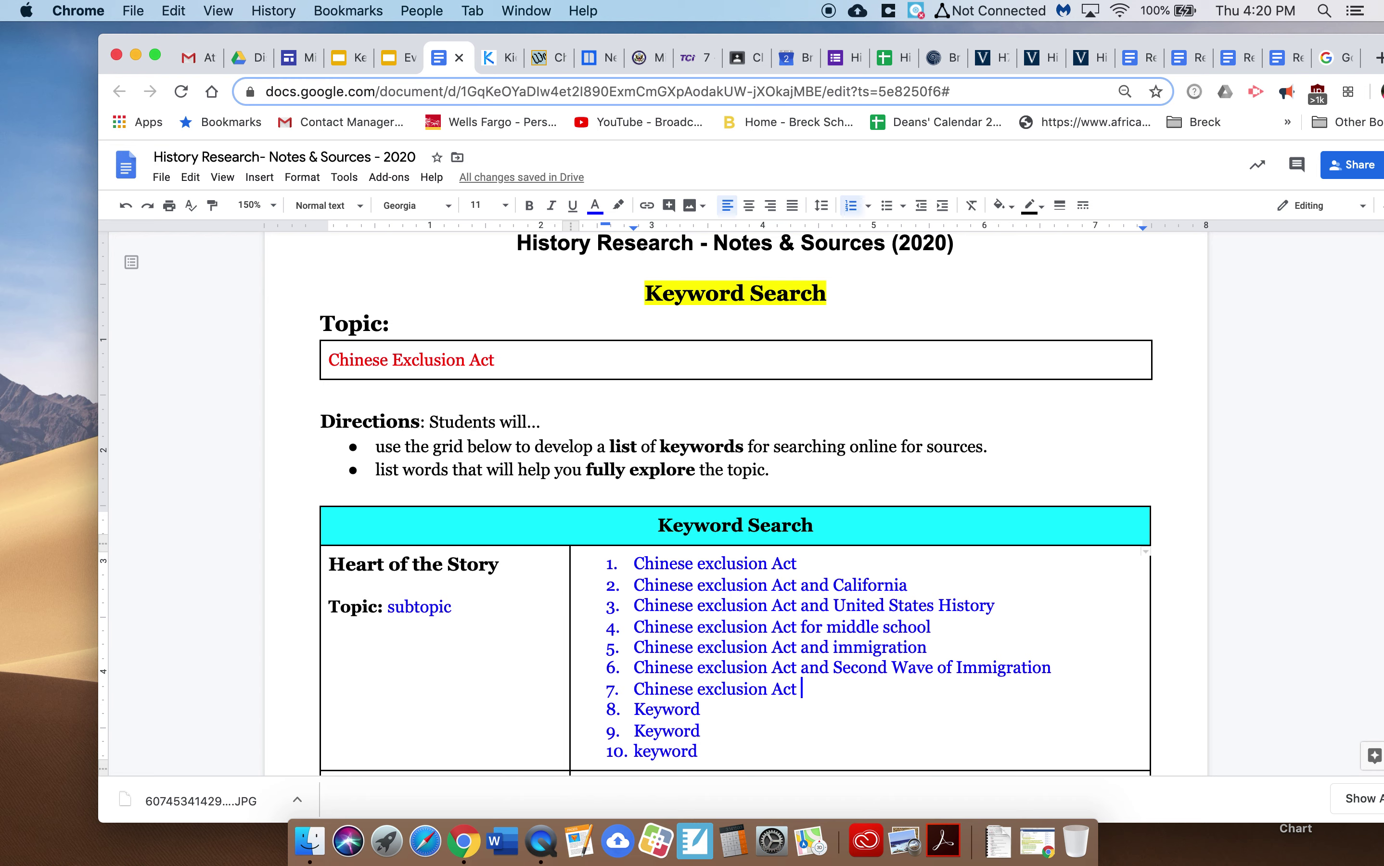
type("and Progress")
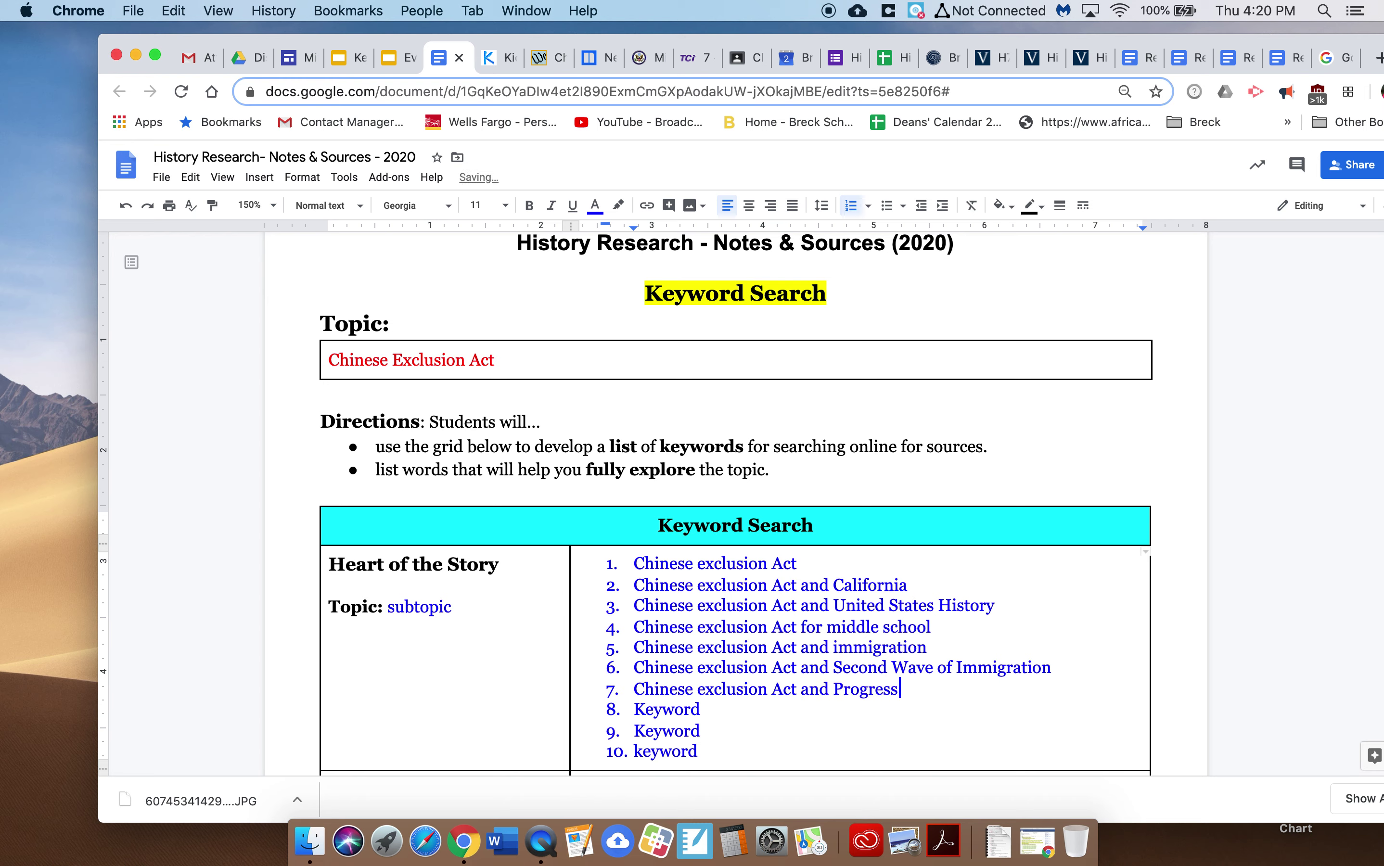
type("ive Era")
Replace item 8's placeholder with 'Chinese exclusion Act and Angel Island'
left_click_drag(707, 709, 619, 706)
type("Chinese exclusion Act")
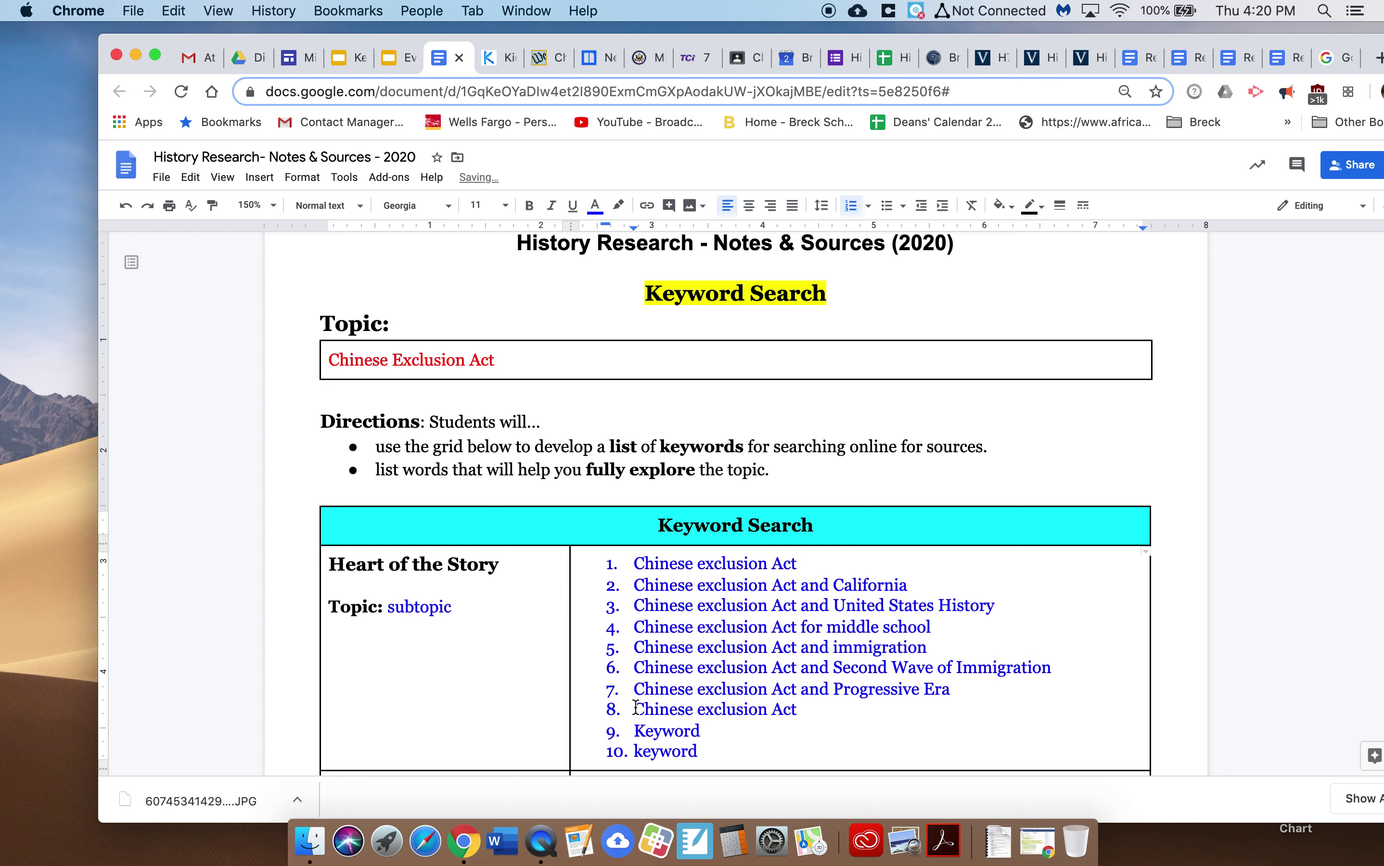
type("and Angel Island")
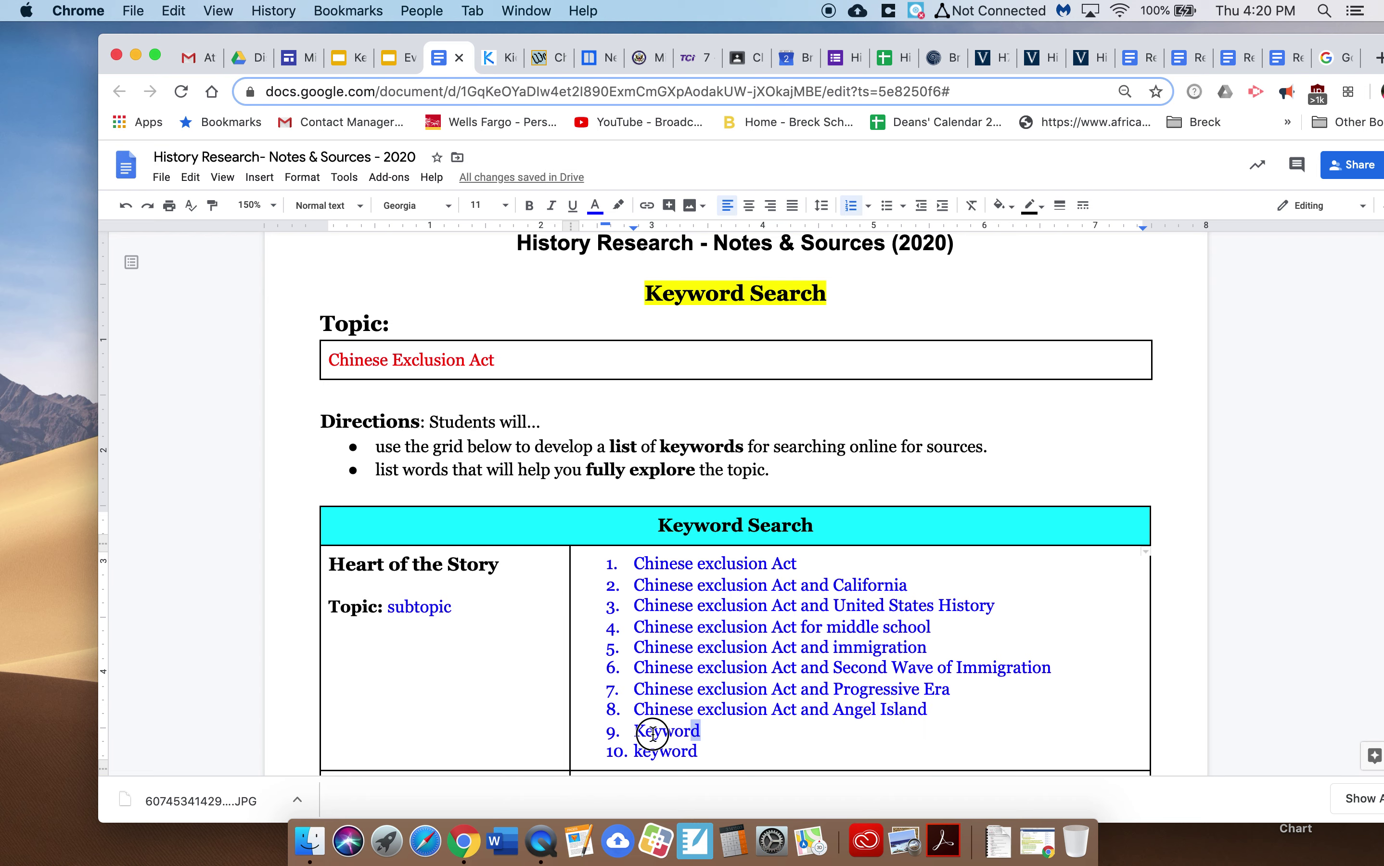
Enter 'Chinese exclusion Act and Industrial Revolution' in item 9, fix the bracket typo, clear item 10
double_click(638, 733)
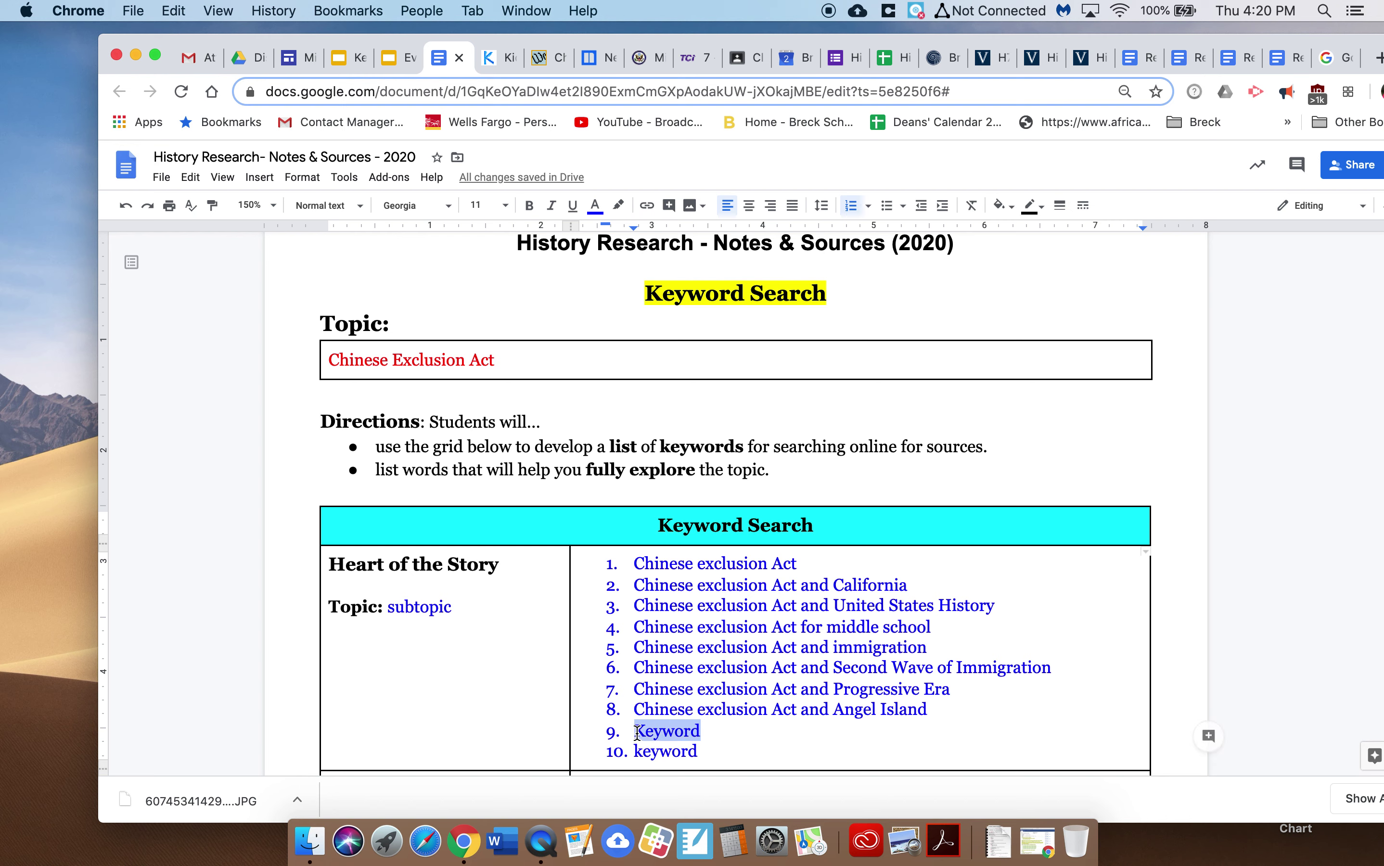
type("Chinese exclusion Act")
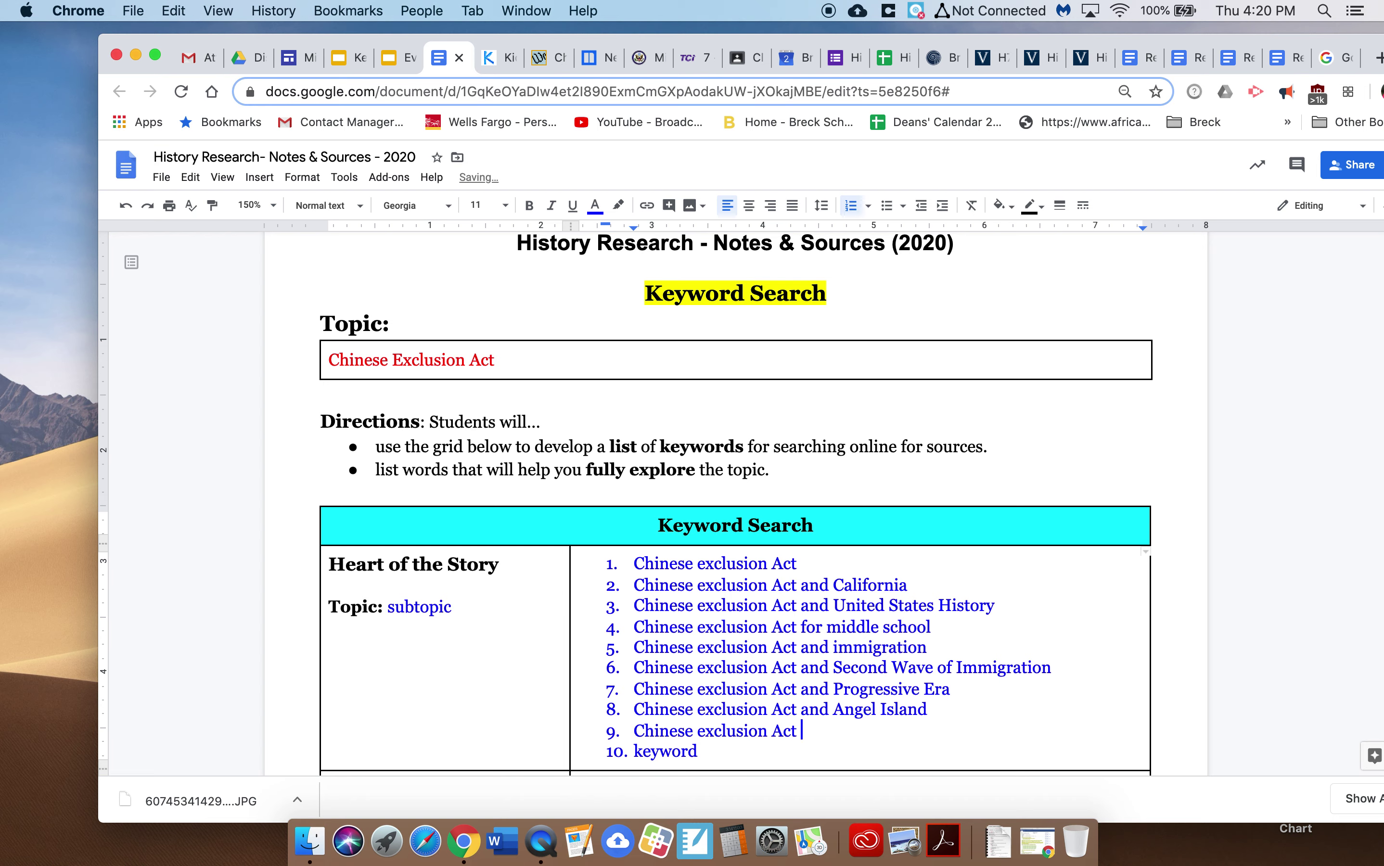
type("and I(ndustrial ")
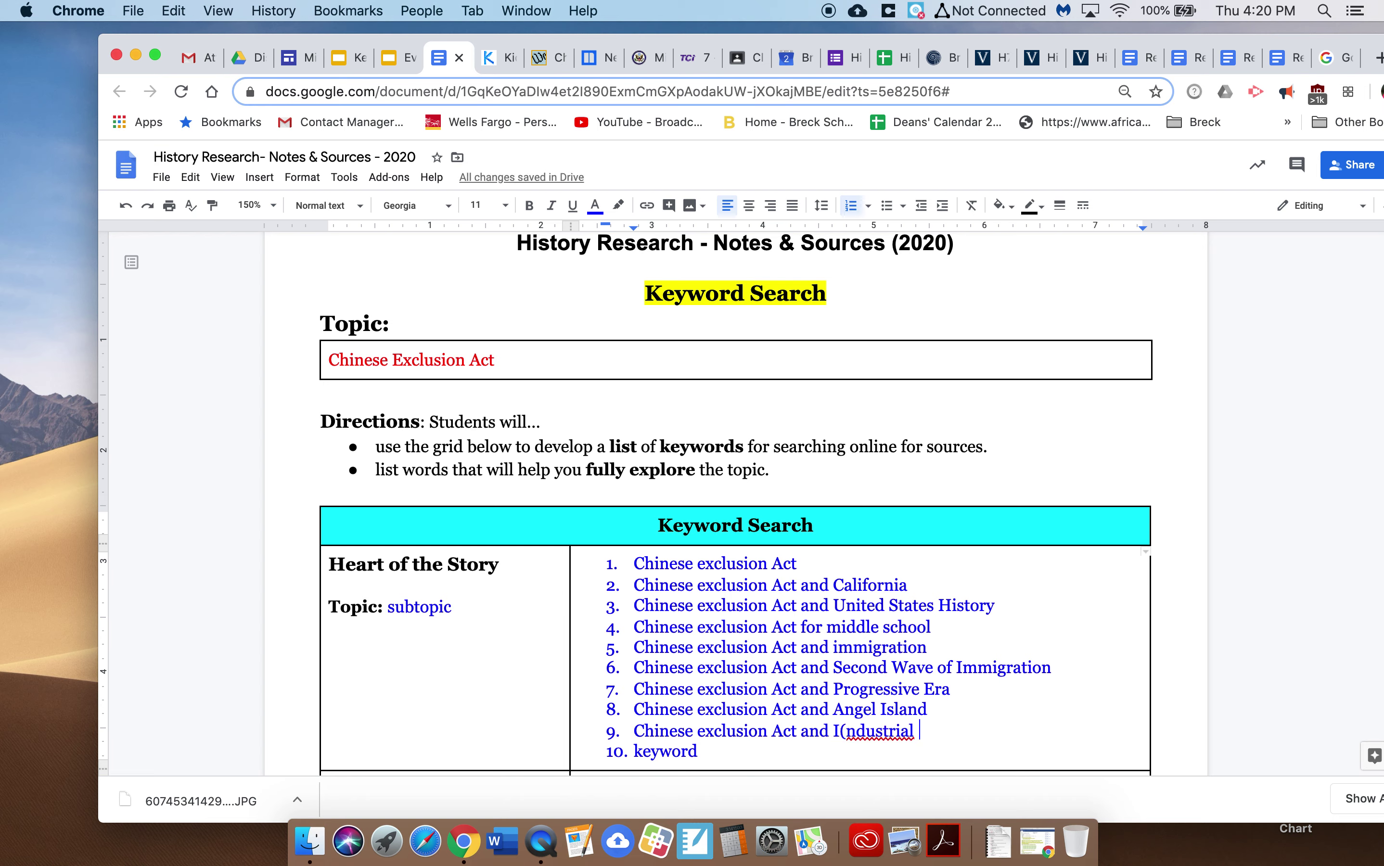
type("Revolution")
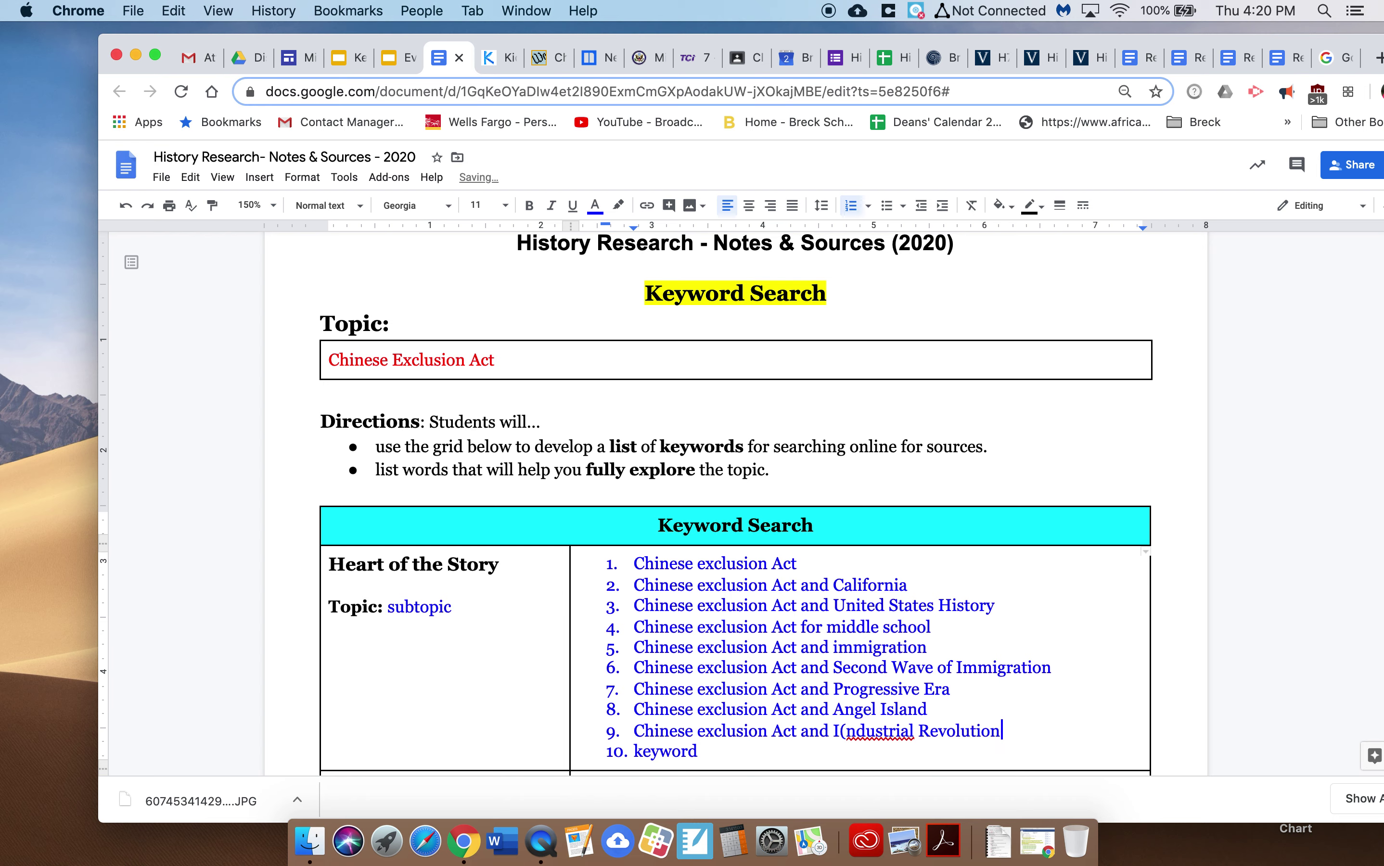
left_click(846, 732)
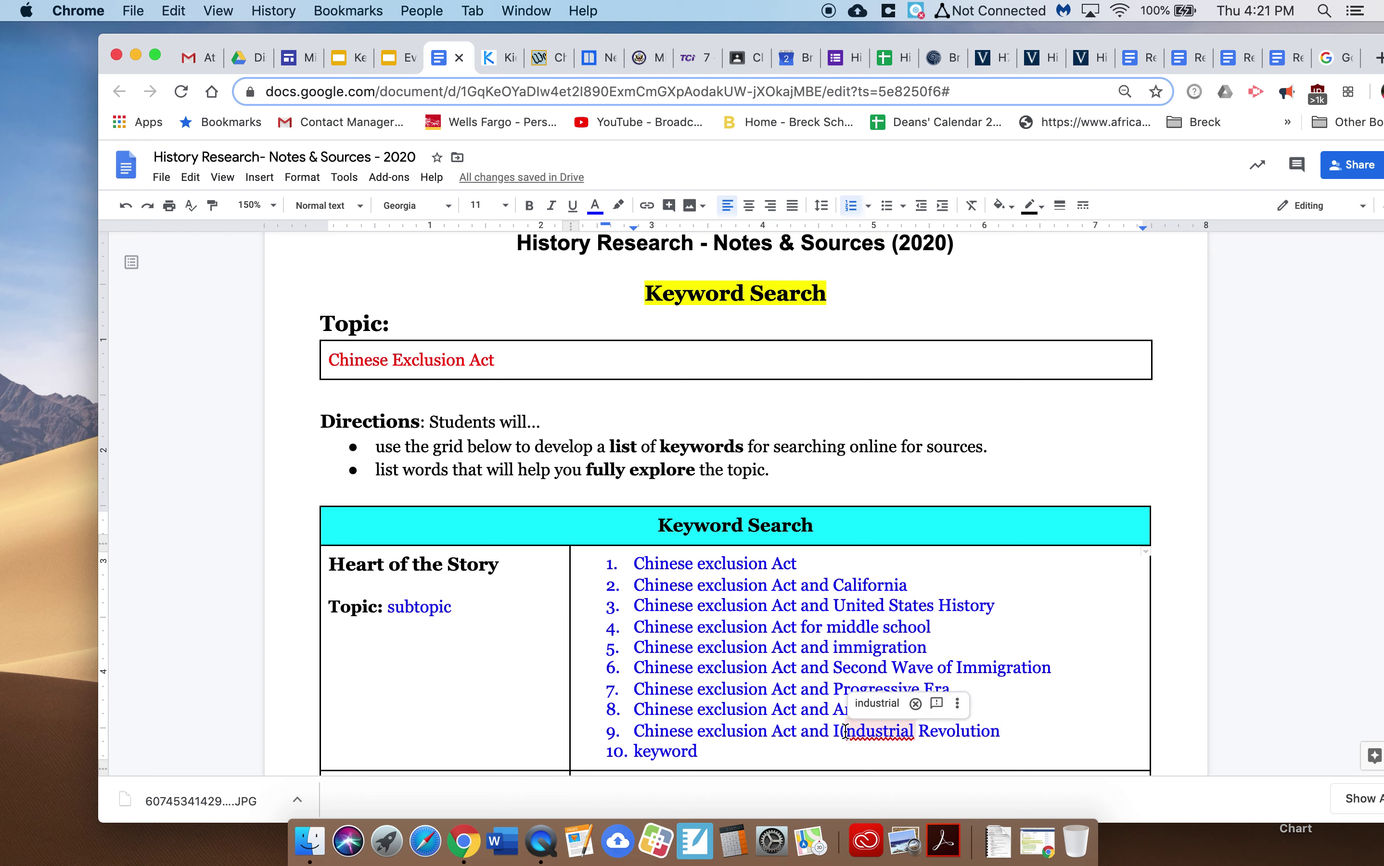
key("BackSpace")
left_click(735, 752)
key("BackSpace")
key("BackSpace")
key("BackSpace")
key("BackSpace")
key("BackSpace")
key("BackSpace")
key("BackSpace")
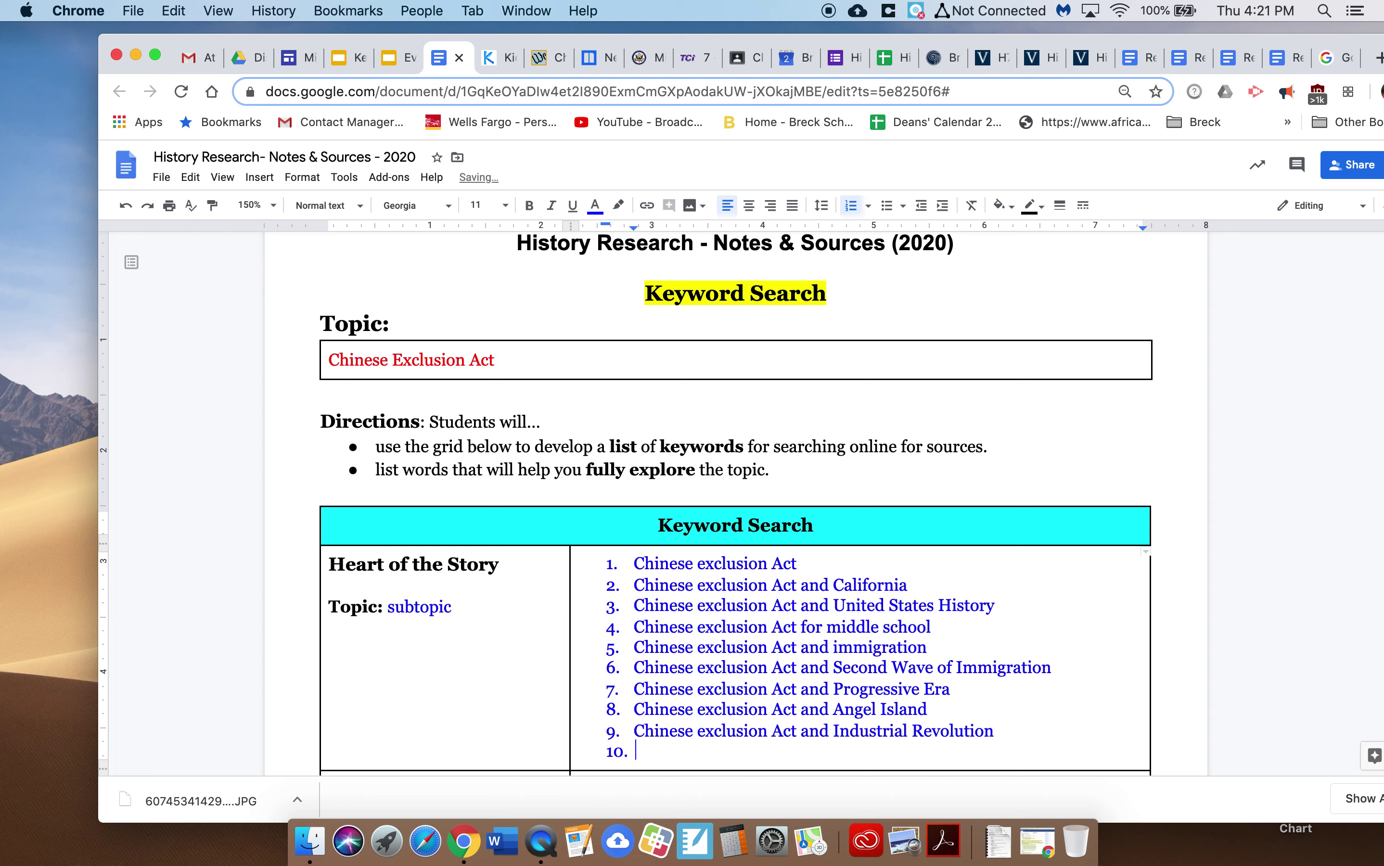
Fill keyword item 10 with 'Chinese exclusion Act for kids'
type("Chinese exclusion Act")
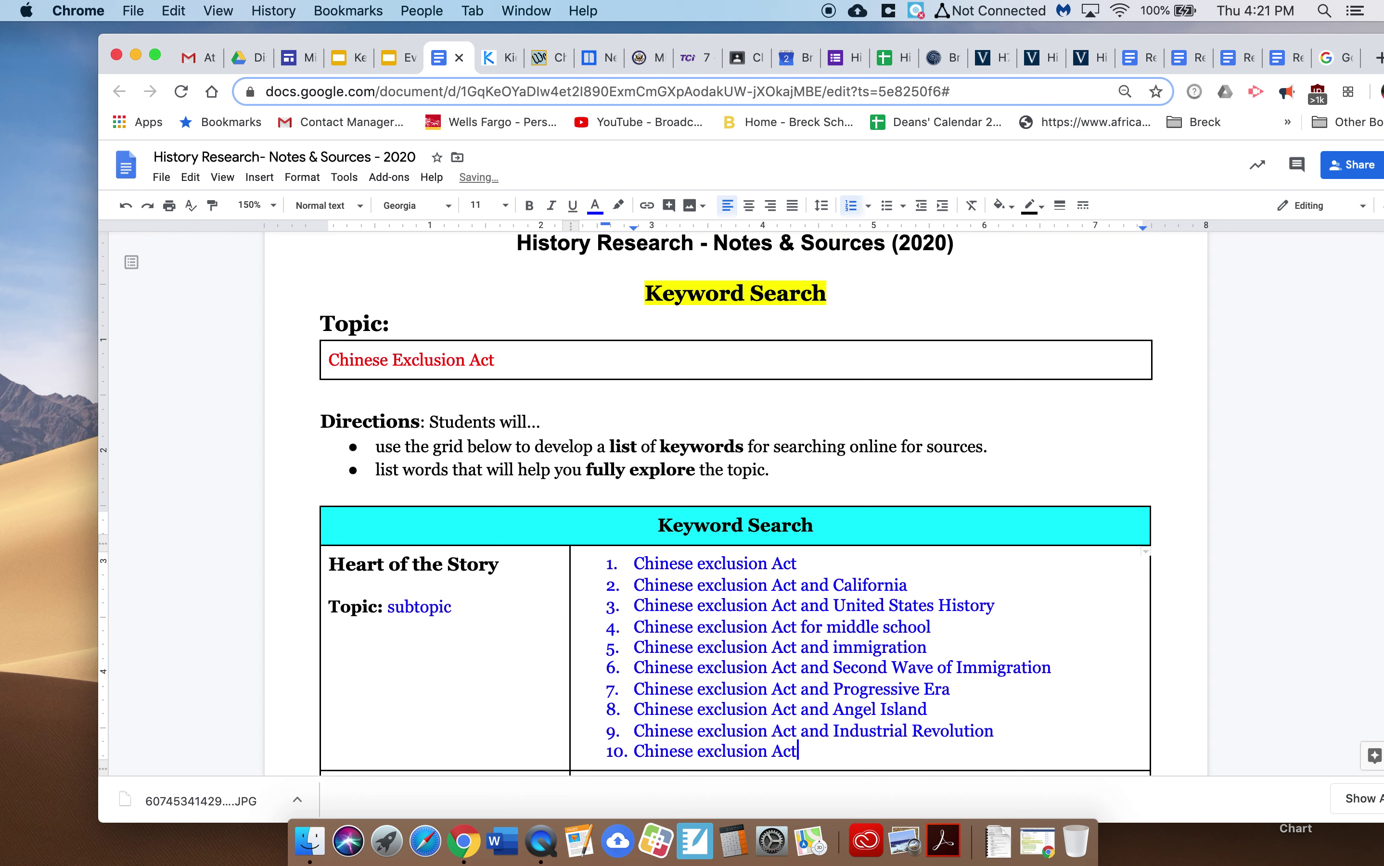
type("for kids")
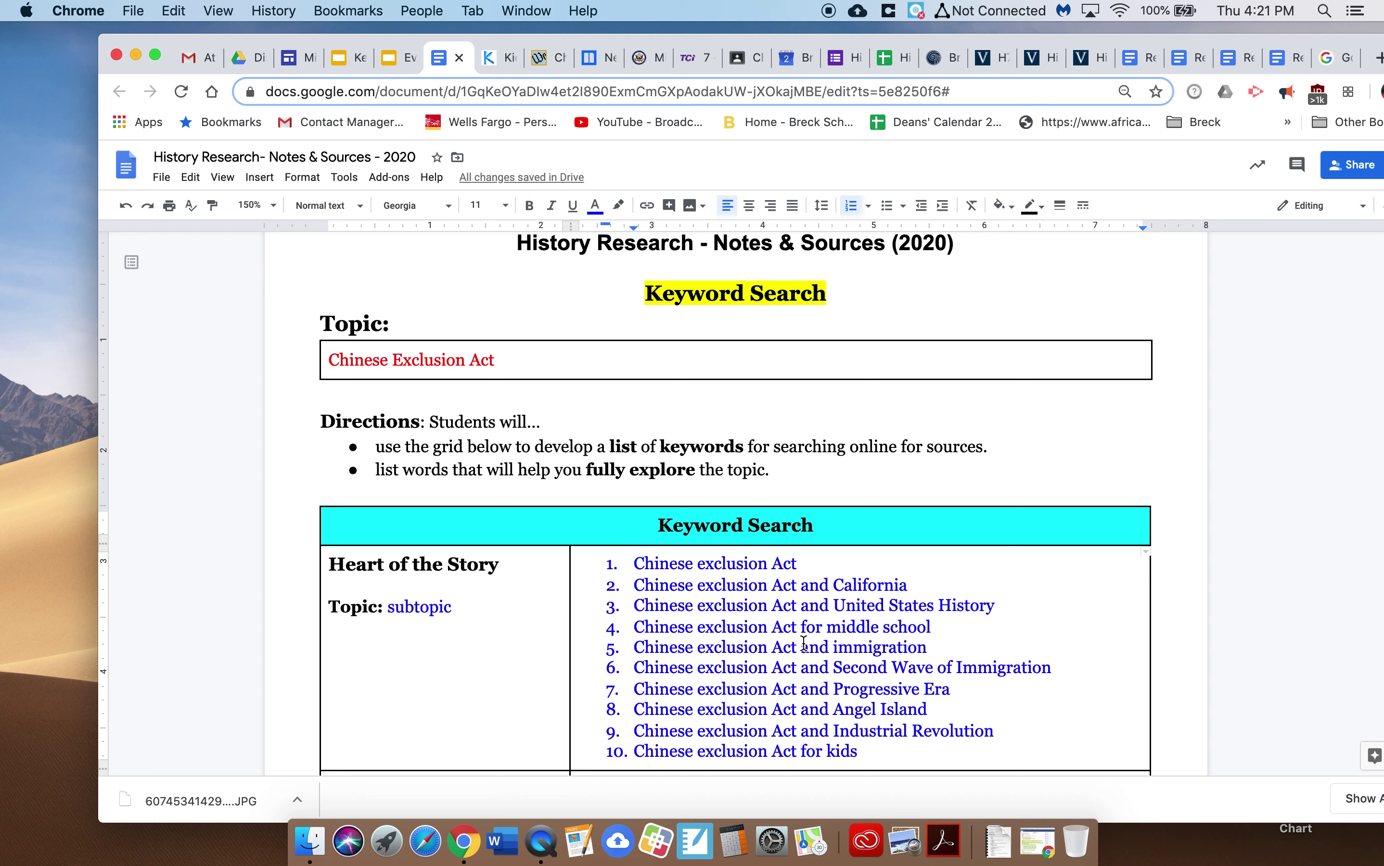
Copy the first keyword phrase, 'Chinese exclusion Act', to the clipboard
left_click(735, 564)
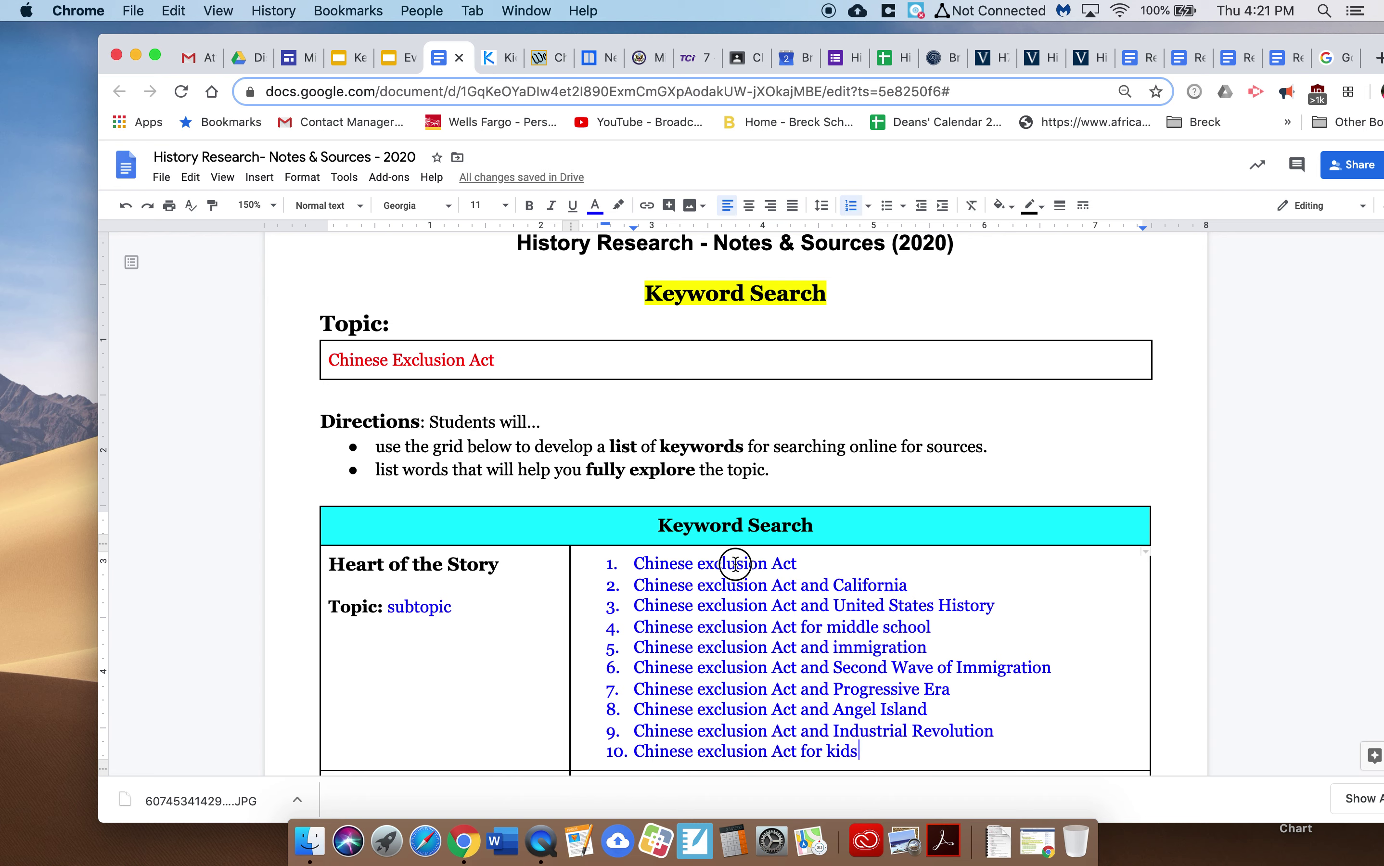
triple_click(636, 564)
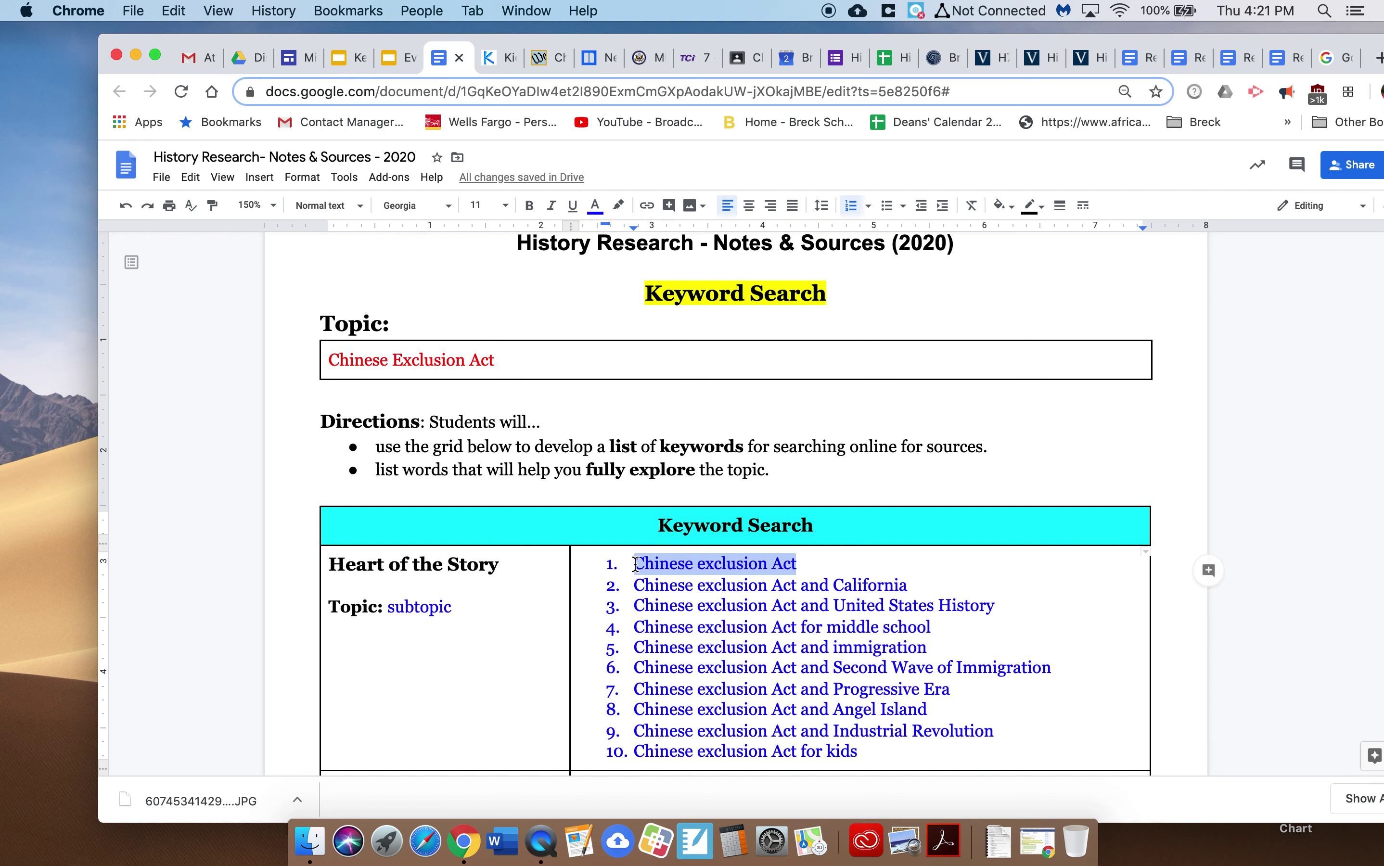
key("super+c")
left_click_drag(1253, 41, 1155, 39)
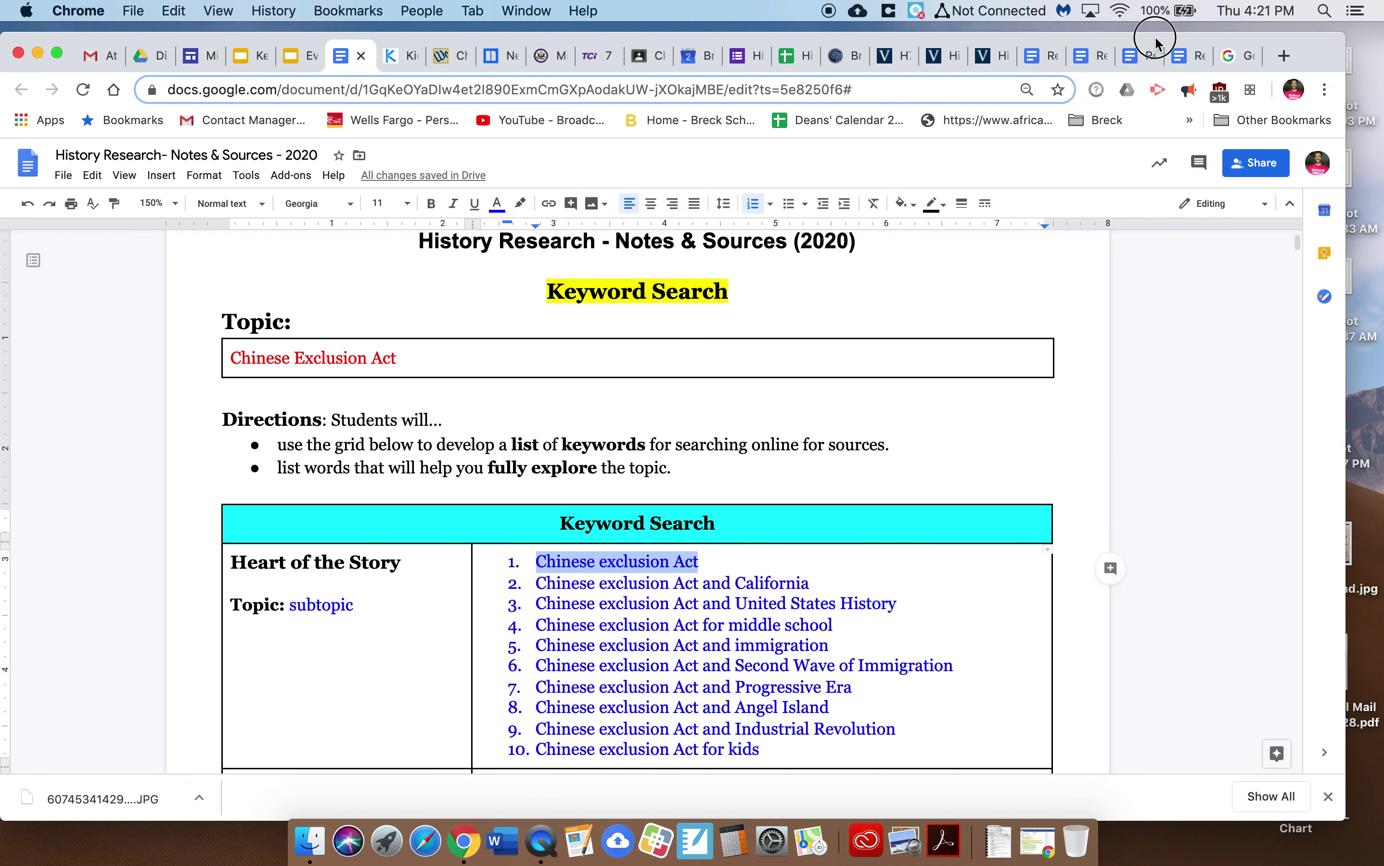
Paste 'Chinese exclusion Act' over 'Keywords' in the Google search box
left_click(1225, 56)
left_click(507, 421)
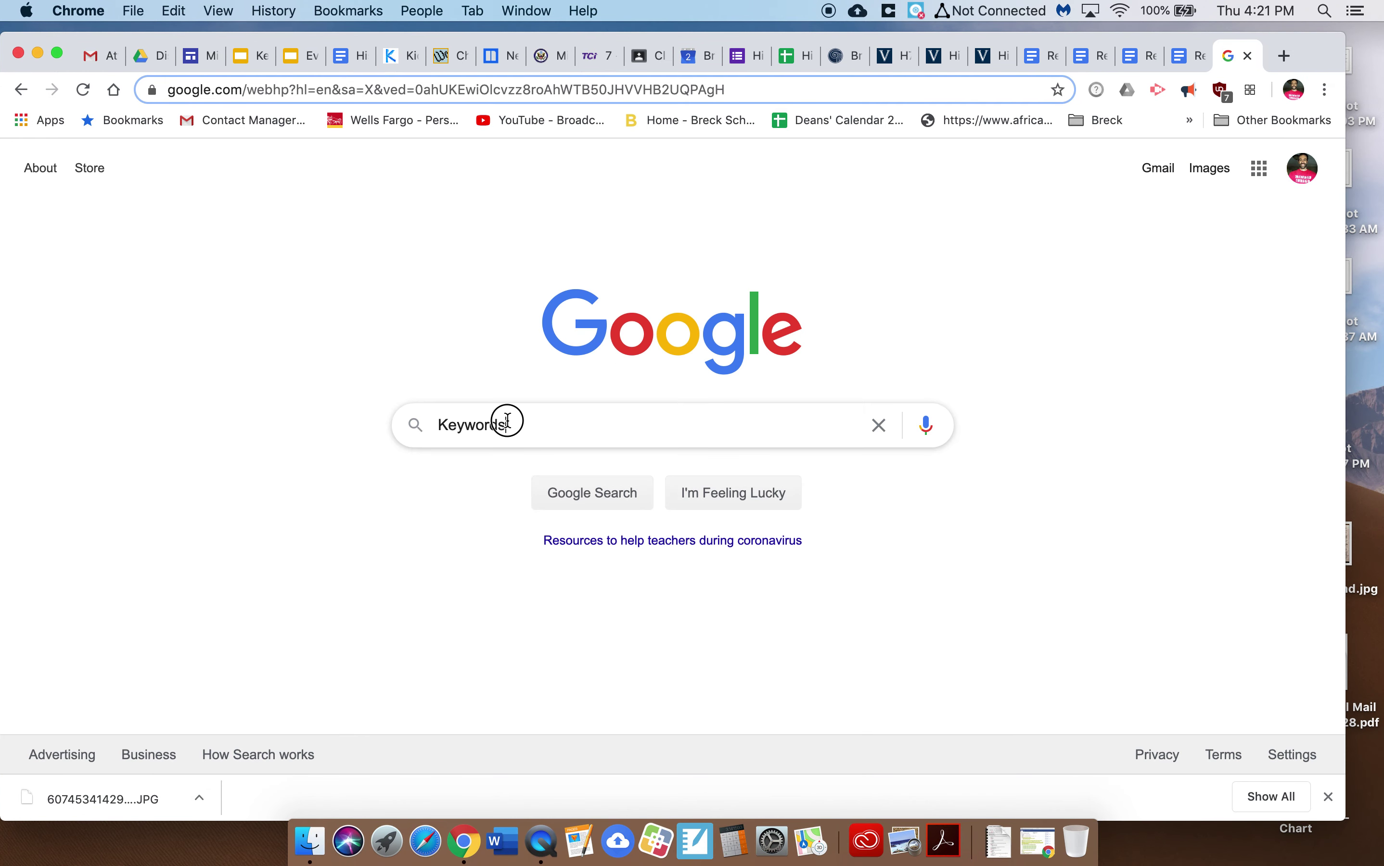
left_click_drag(507, 421, 433, 422)
key("super+v")
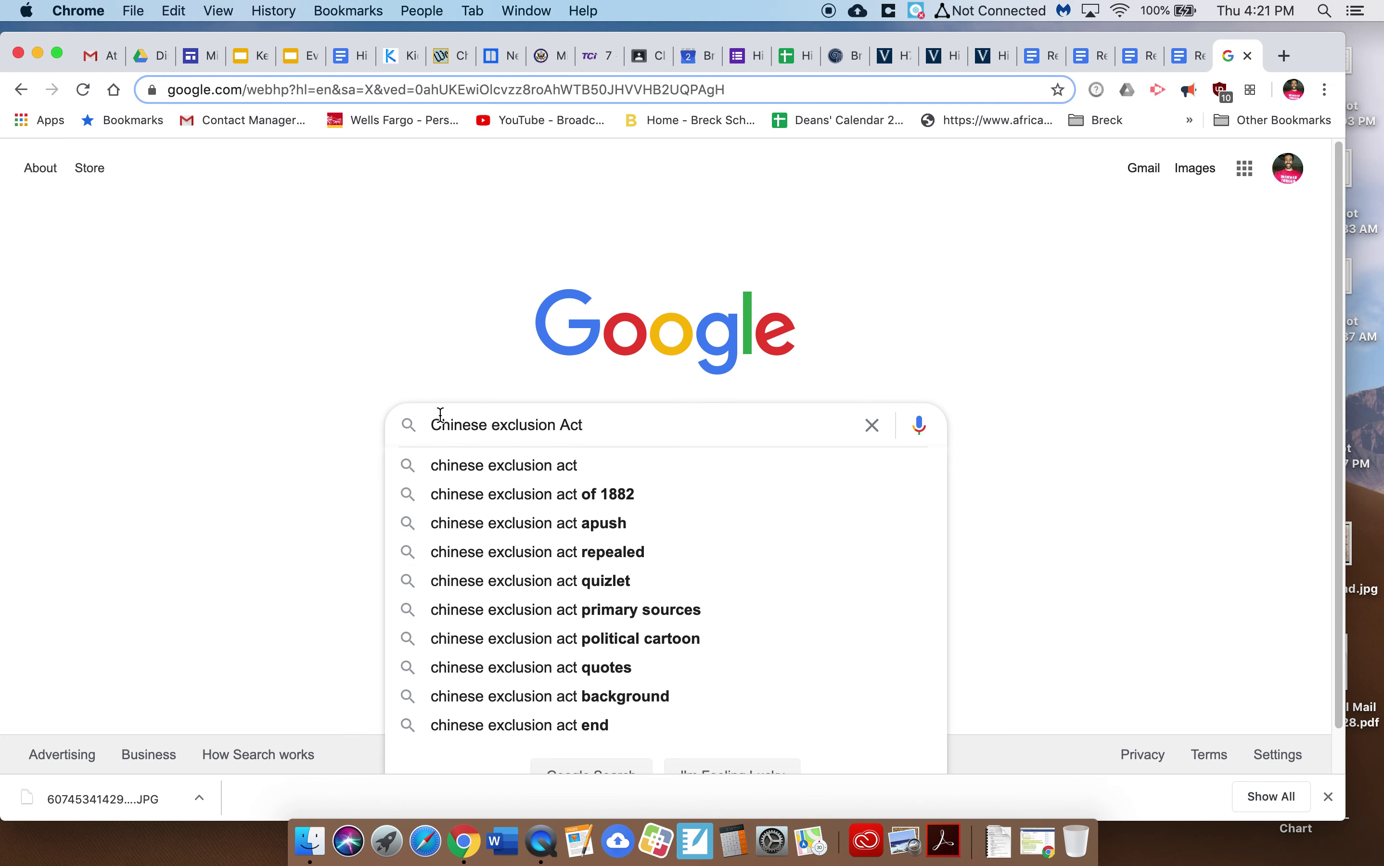